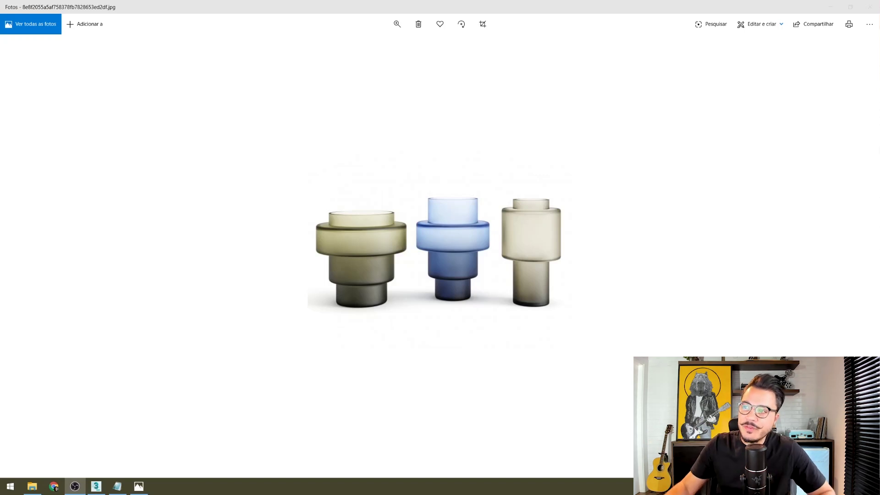
Bring up the vase reference photo, then minimize it to reveal the empty 3ds Max scene.
left_click(302, 210)
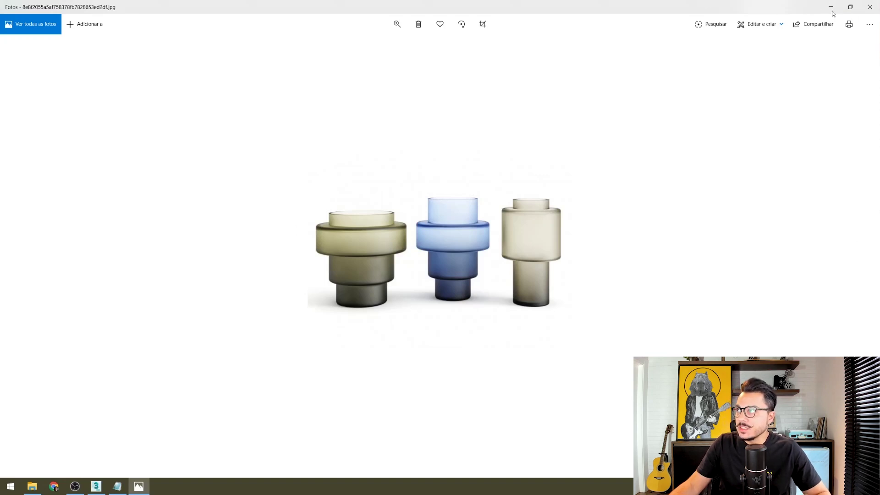
left_click(850, 8)
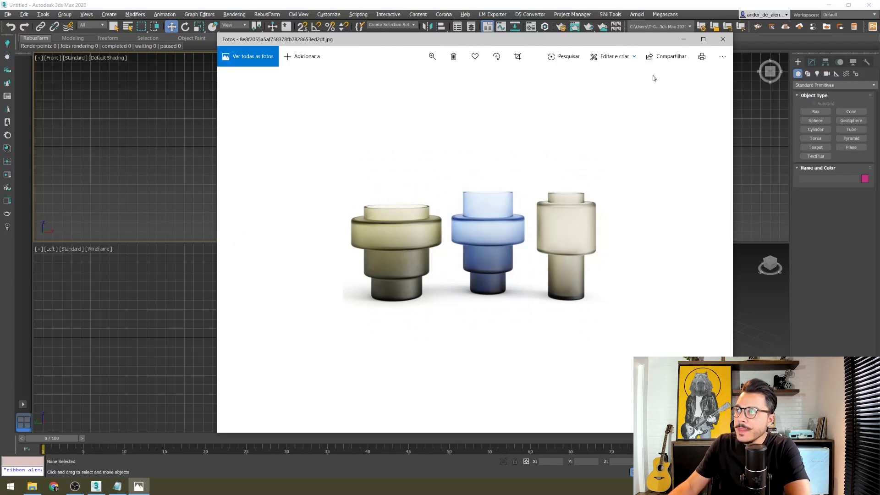
left_click(704, 41)
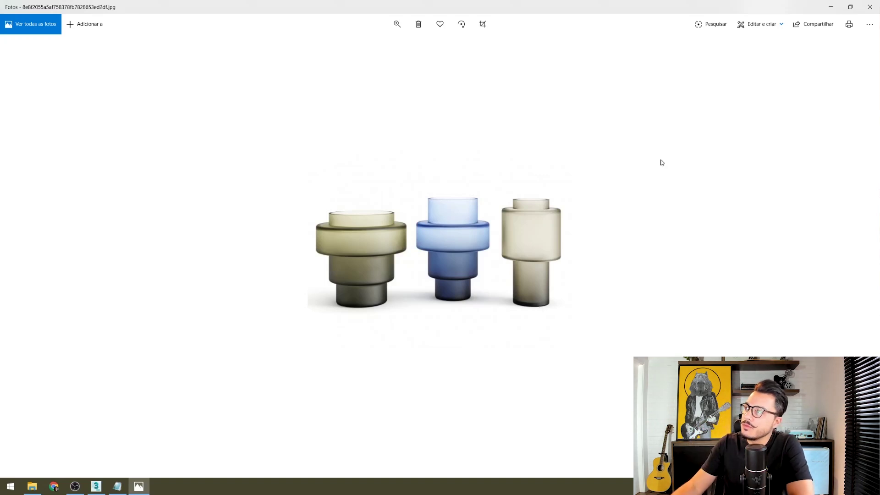
left_click(831, 7)
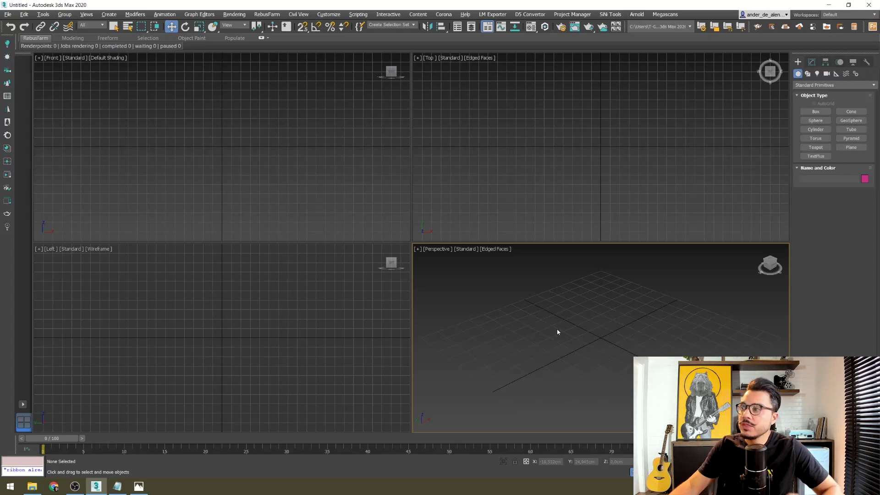
Activate and maximize the Top viewport with the Cylinder tool selected.
left_click(215, 164)
left_click(482, 197)
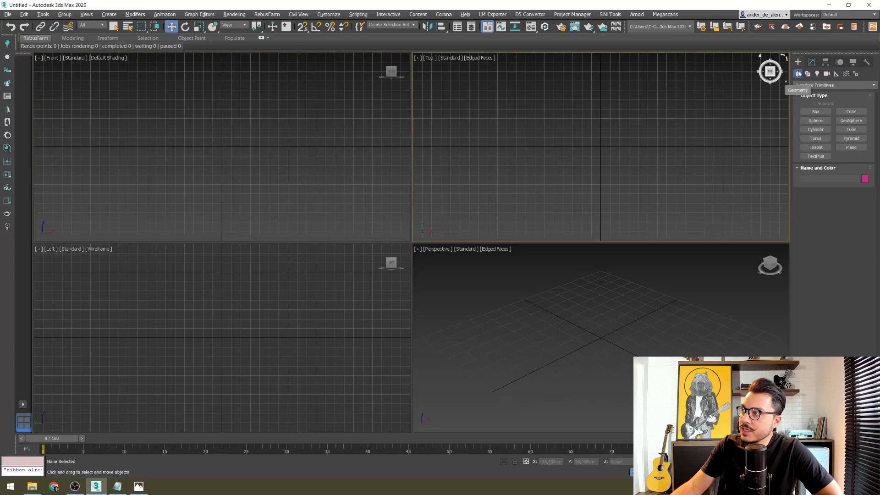
left_click(822, 133)
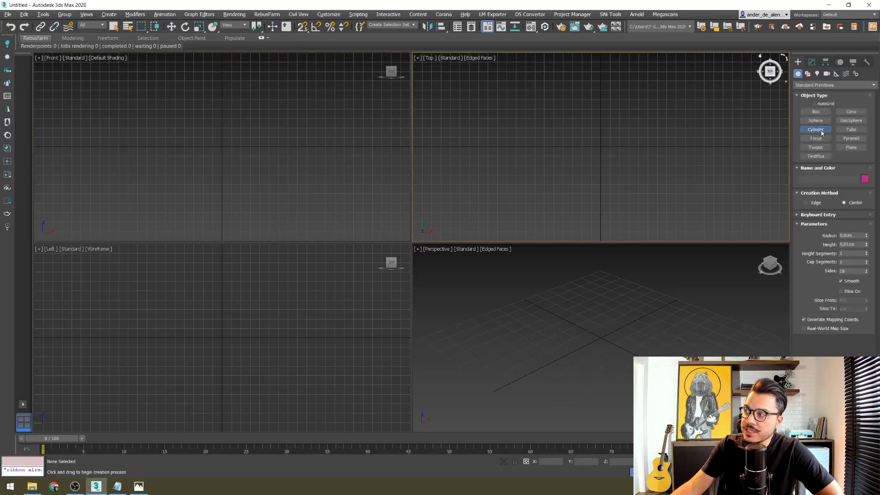
middle_click_drag(624, 140, 556, 131)
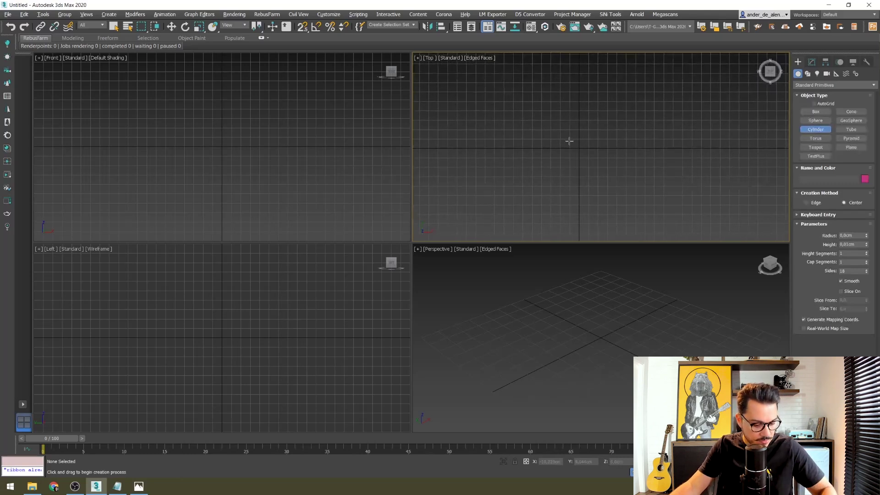
key("alt+w")
Draw a cylinder about 35.1 cm radius and 34.6 cm tall at the grid centre.
scroll(420, 223, "up", 3)
left_click_drag(427, 216, 474, 263)
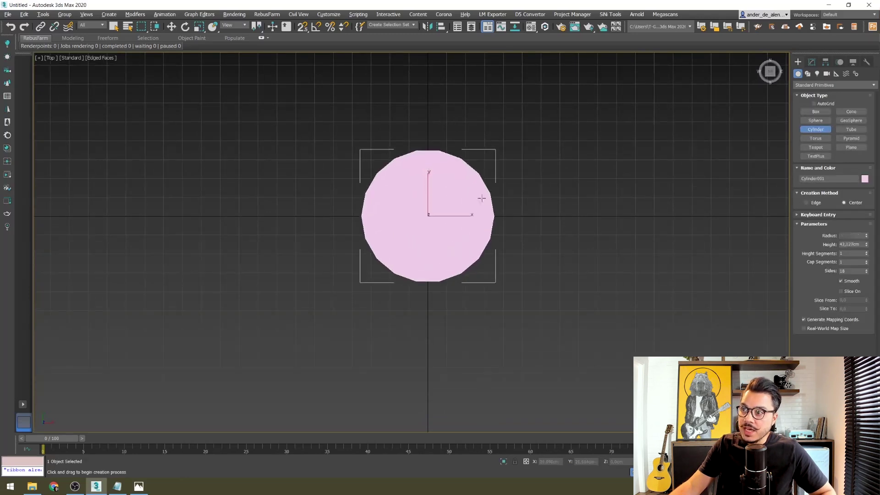
left_click(422, 261)
middle_click_drag(421, 259, 435, 221, "alt")
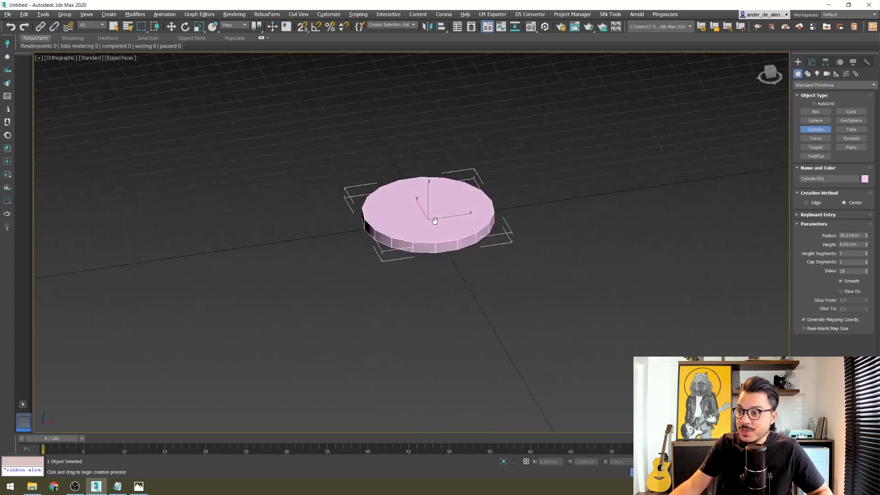
left_click(433, 208)
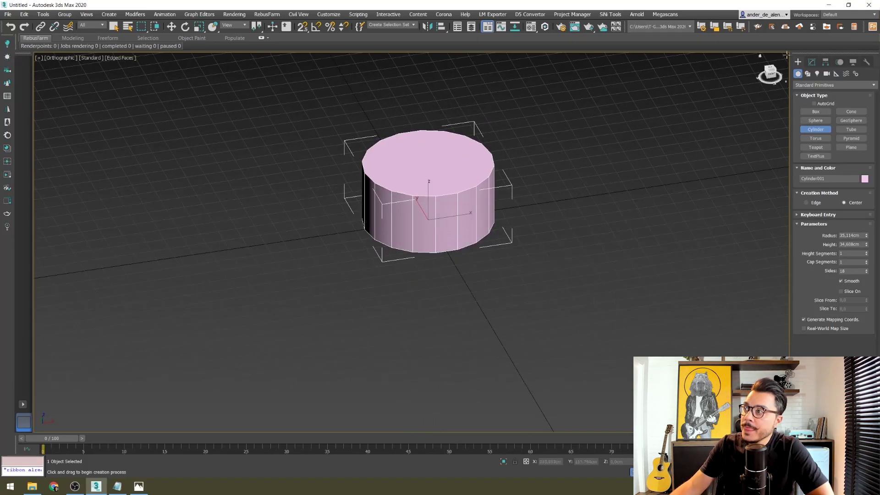
left_click(814, 65)
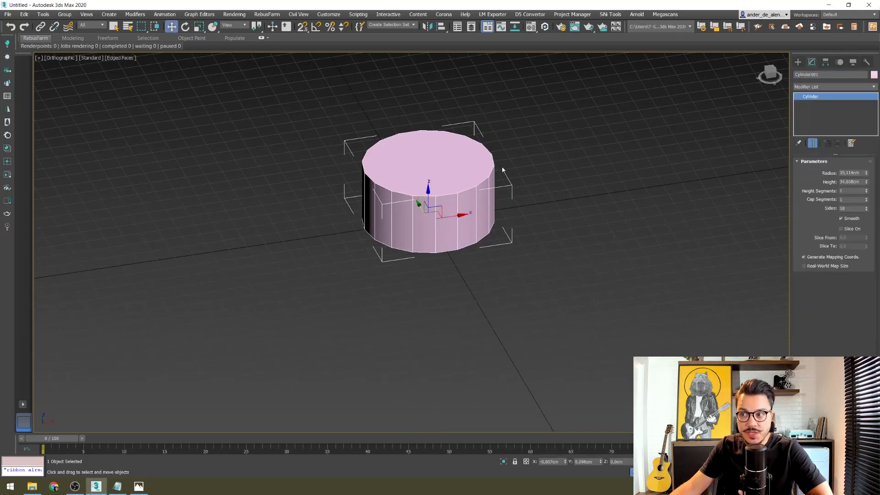
Resize Cylinder001 to a 7.5 cm radius and 5 cm height, forming a squat disc.
middle_click_drag(502, 167, 500, 172)
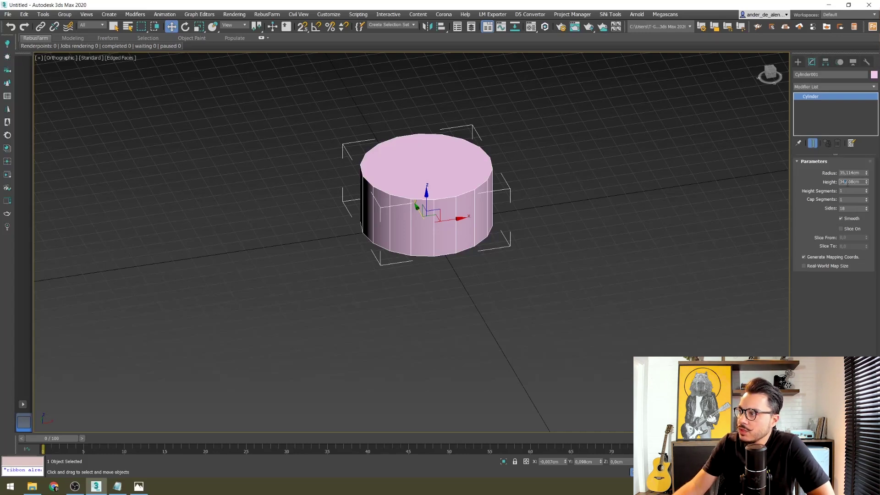
type("8")
key("Return")
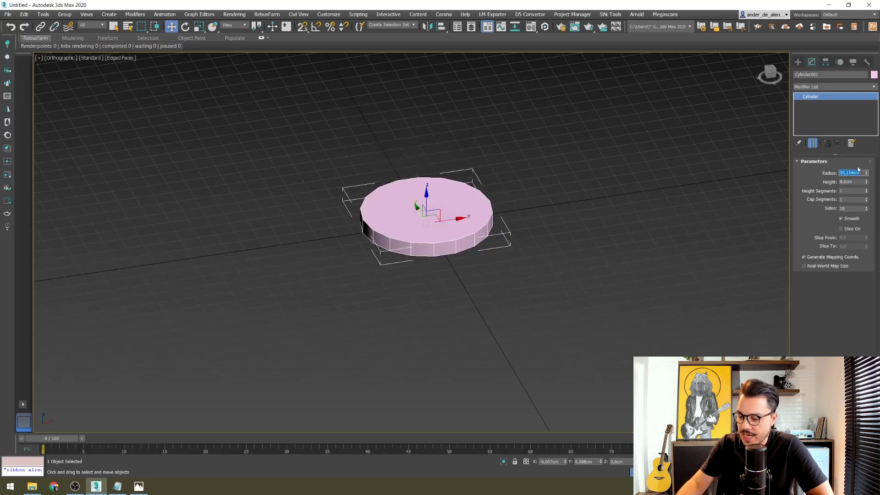
type("7,5")
key("Return")
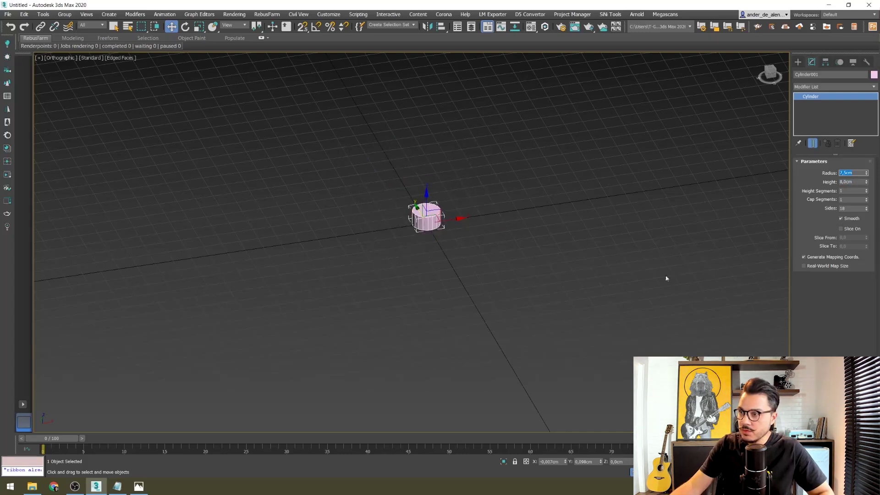
scroll(422, 223, "up", 2)
scroll(420, 220, "up", 3)
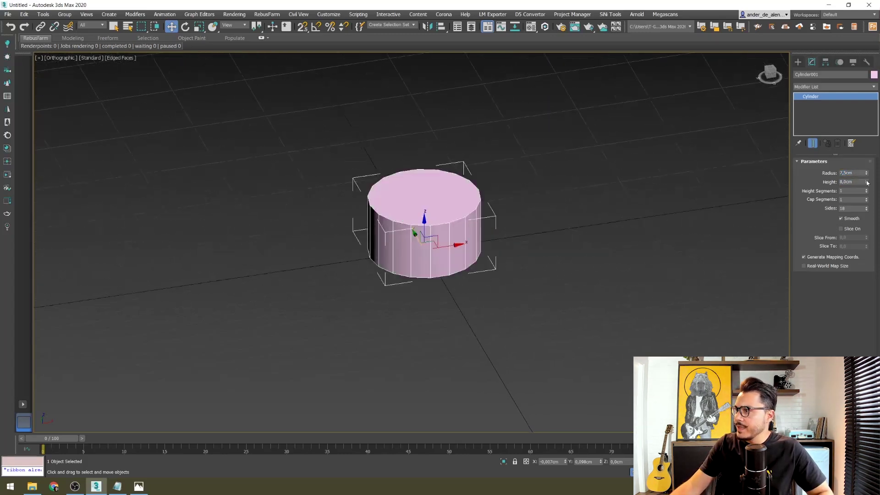
left_click(854, 182)
type("5")
key("Return")
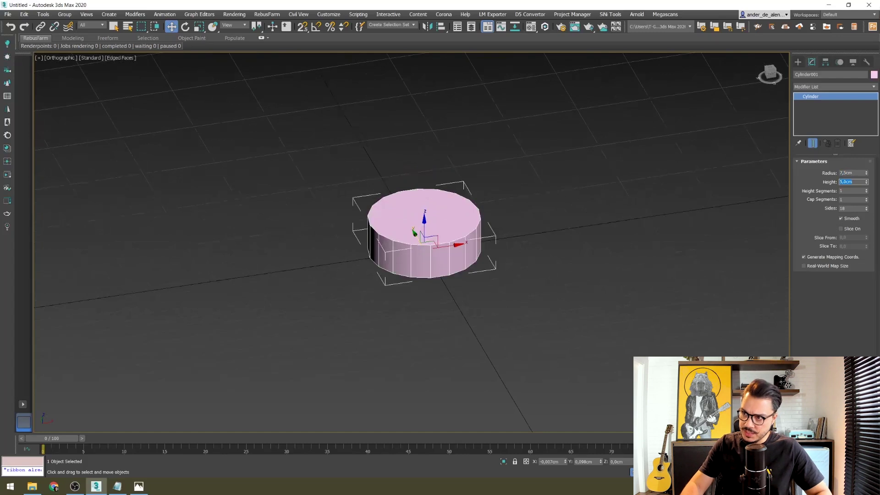
middle_click_drag(669, 228, 536, 274, "alt")
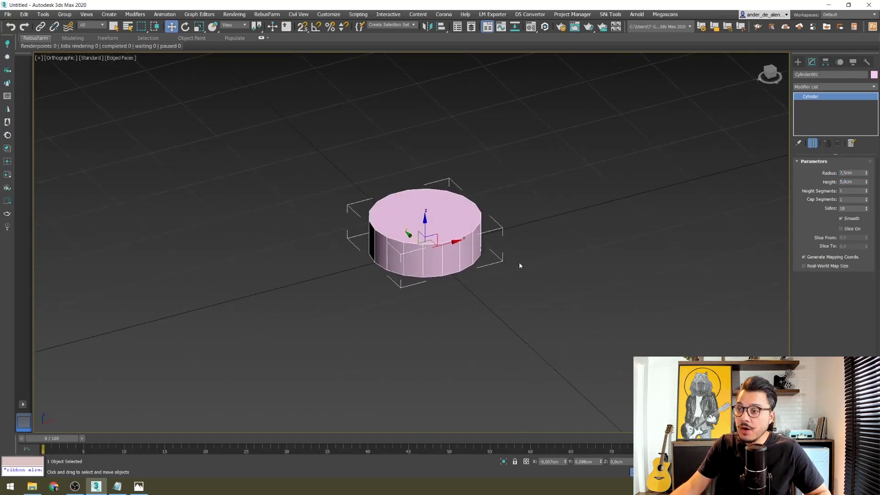
scroll(438, 245, "up", 2)
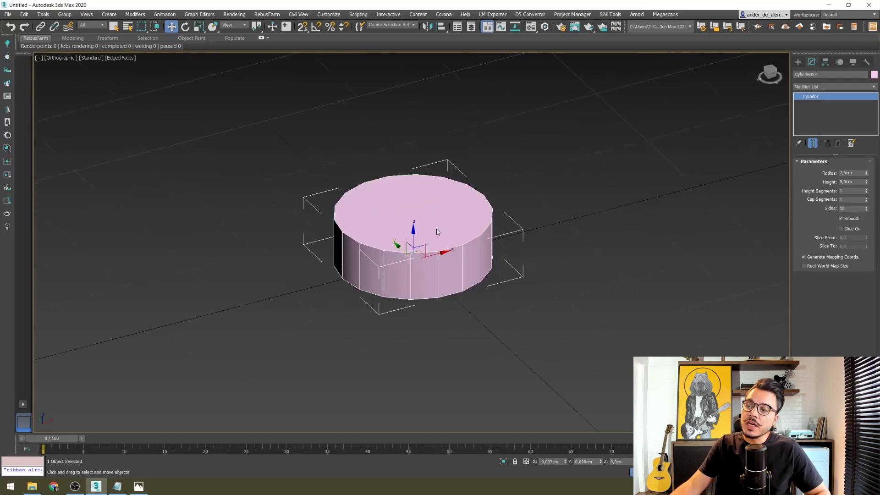
right_click(437, 232)
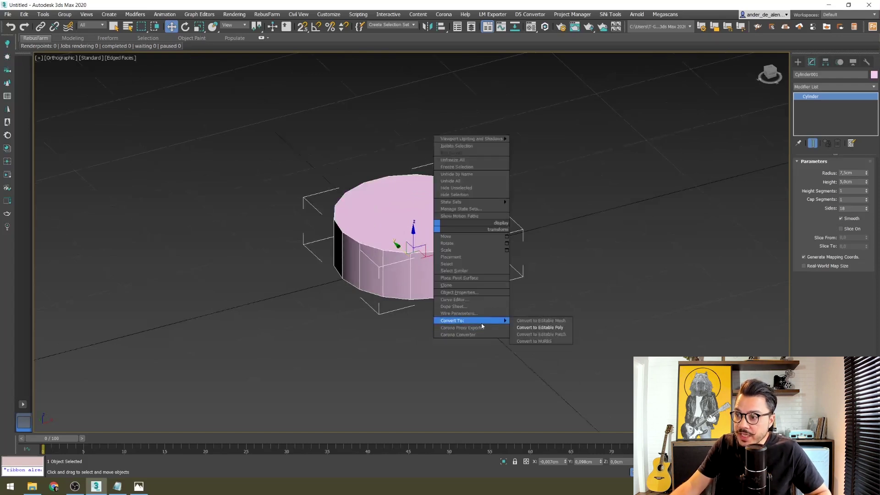
Convert the cylinder to an Editable Poly and orbit to inspect it.
left_click(545, 327)
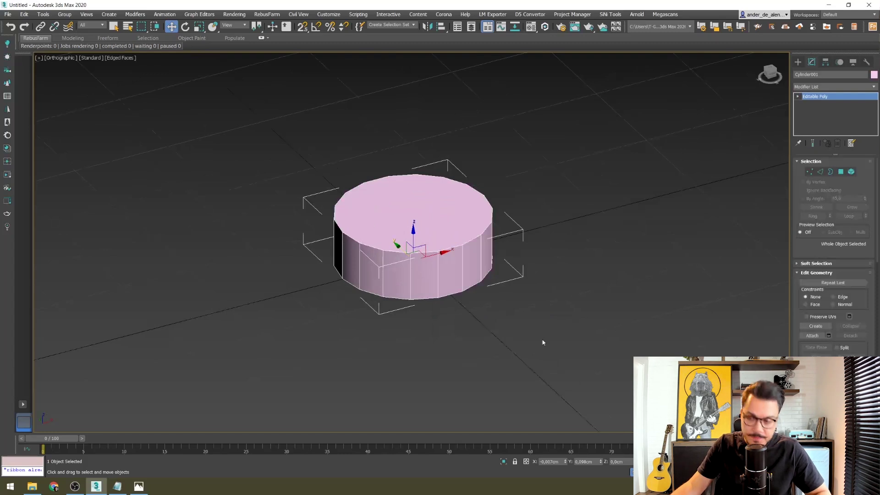
key("t")
key("z")
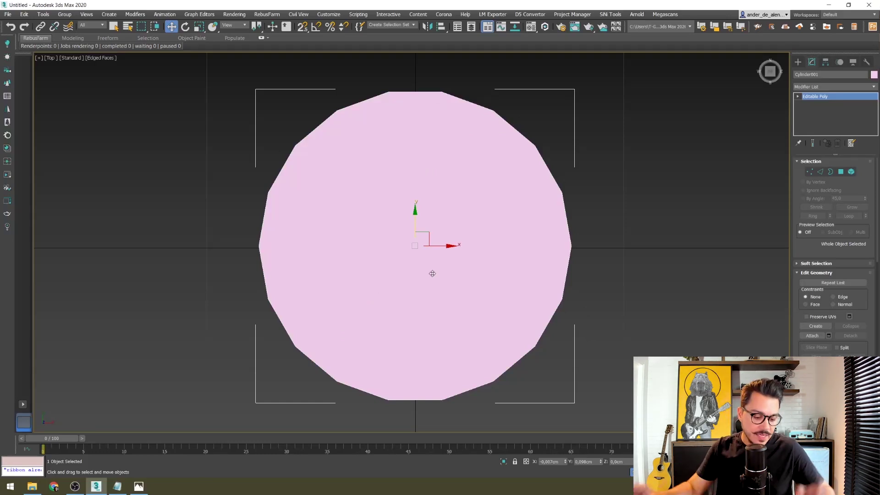
middle_click_drag(464, 304, 476, 265, "alt")
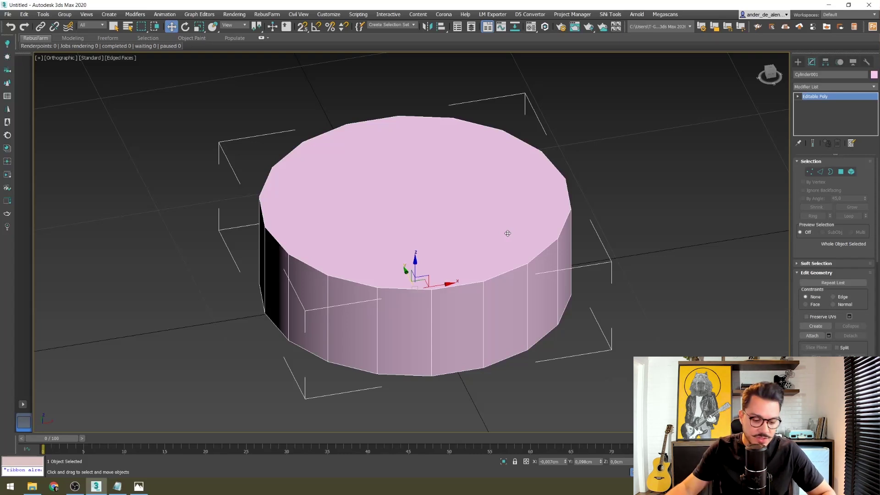
scroll(501, 233, "down", 2)
scroll(448, 225, "down", 2)
mouse_move(448, 225)
middle_mouse_down("alt")
mouse_move(452, 202)
mouse_move(456, 242)
middle_mouse_up("alt")
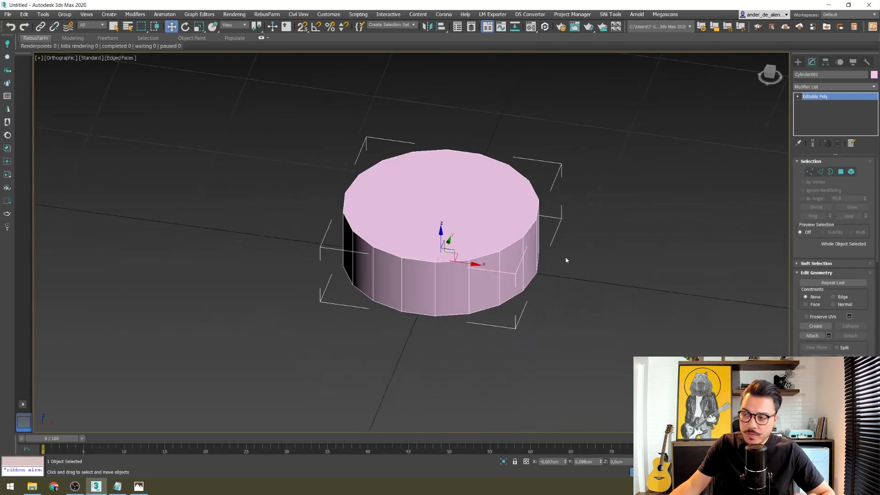
Select the cylinder's top face in Polygon sub-object mode.
left_click(842, 172)
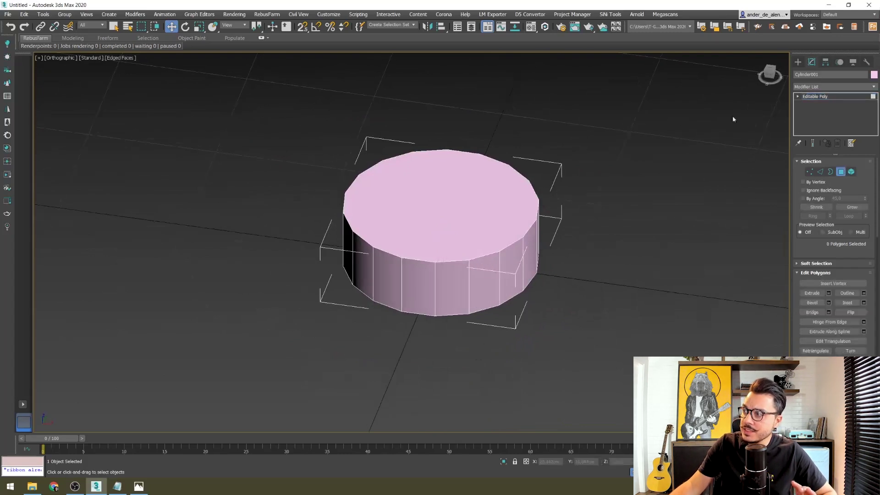
left_click(810, 172)
left_click(523, 237)
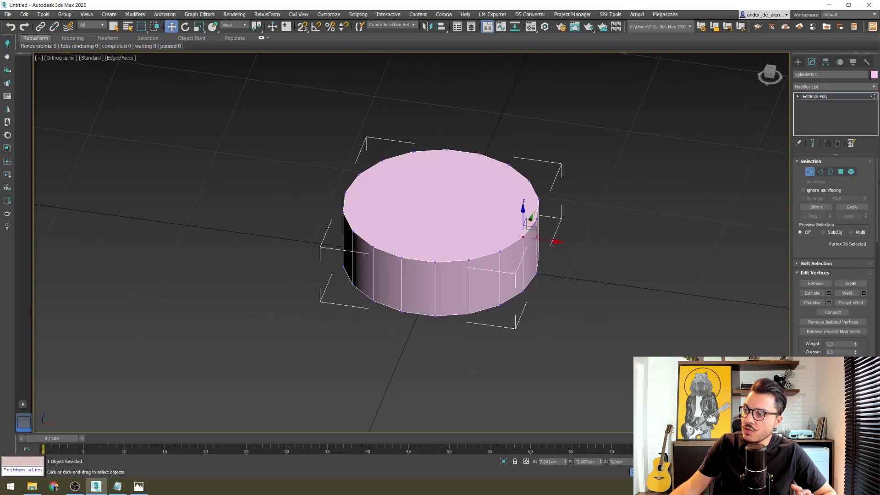
left_click(842, 172)
left_click(475, 222)
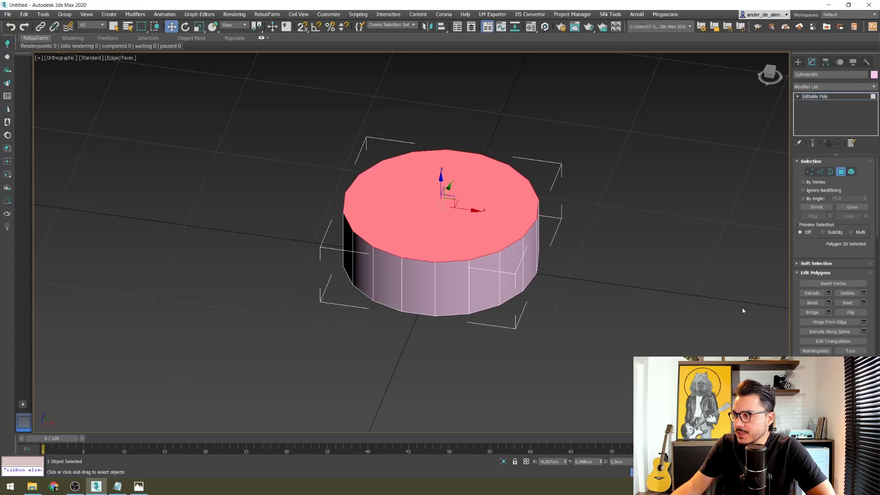
left_click(812, 293)
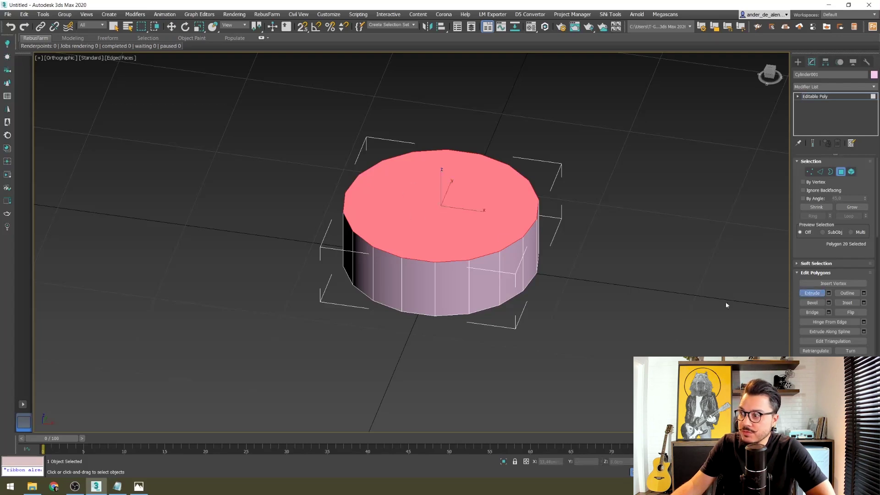
Try a freehand extrusion of the top face, then undo and cancel it.
left_click(806, 293)
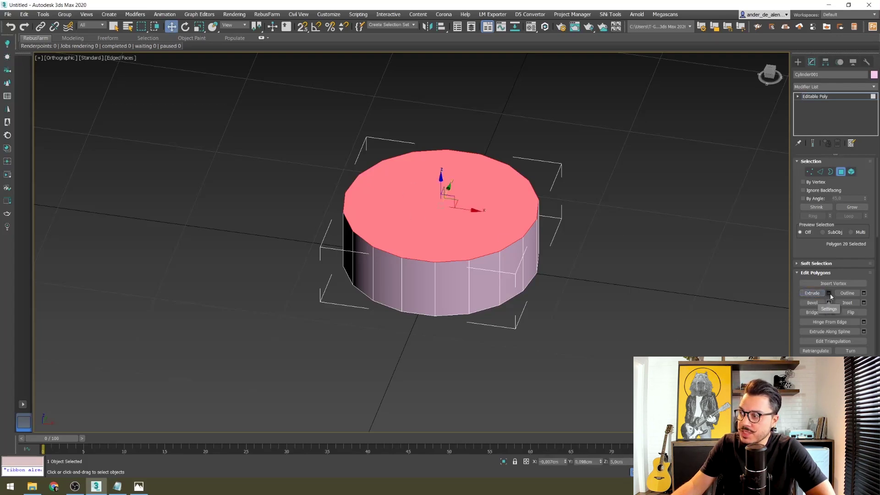
left_click(813, 295)
left_click_drag(385, 189, 383, 86)
key("ctrl+z")
left_click(829, 293)
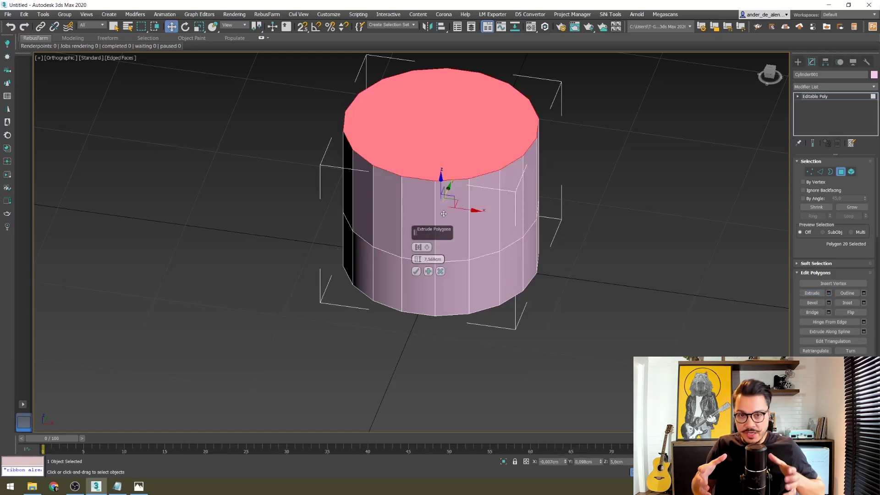
key("Escape")
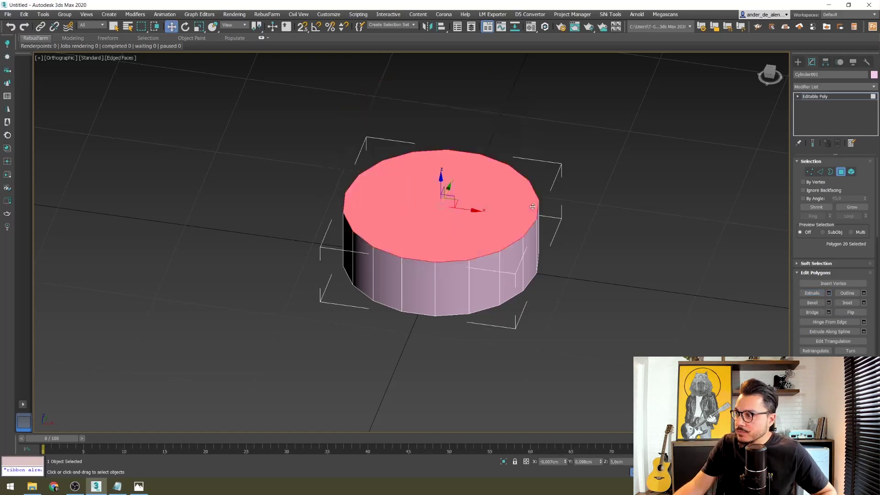
Preview a bevel on the top face with 0 cm height and about 0.938 cm outline.
left_click(829, 303)
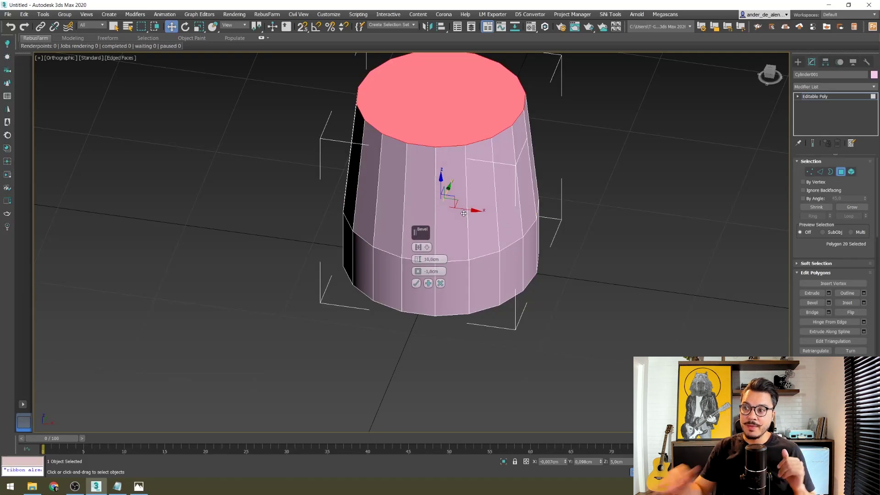
left_click_drag(416, 275, 417, 221)
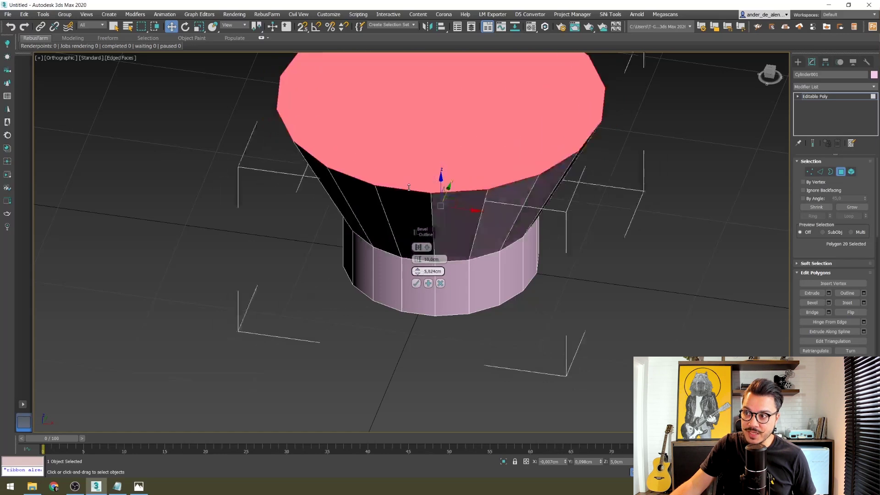
left_click_drag(417, 222, 416, 247)
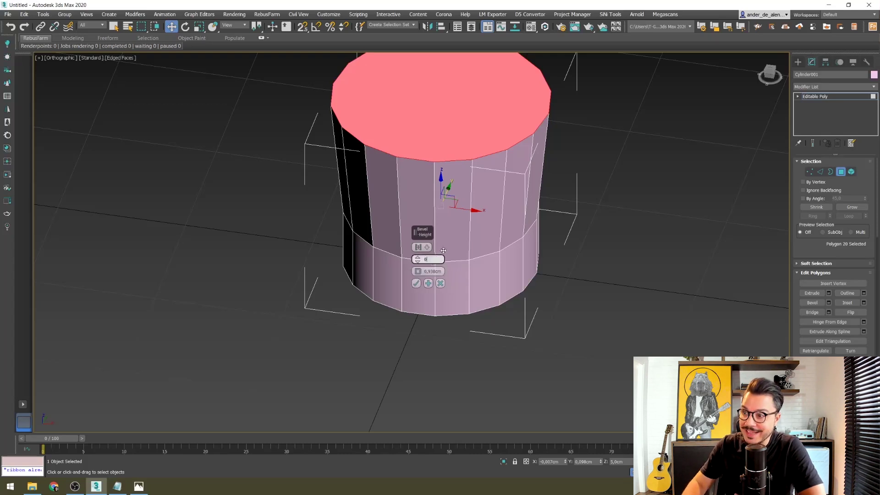
key("Return")
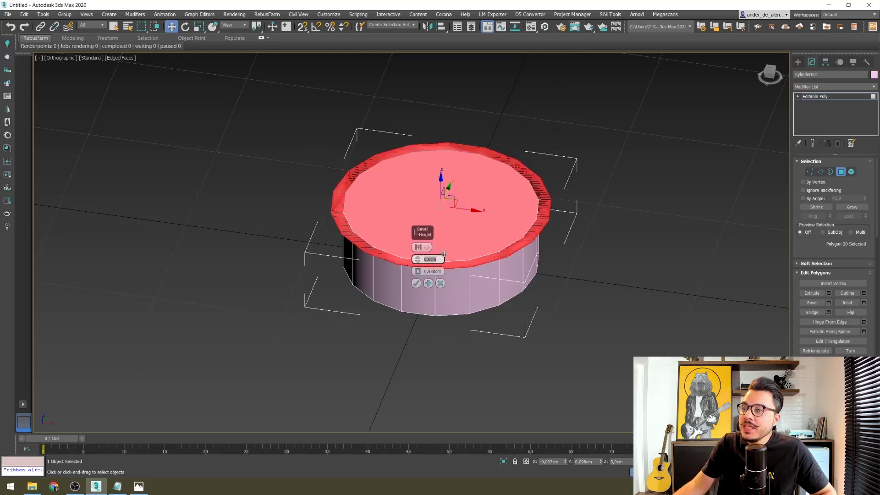
Apply the bevel with a 3 cm outline to widen the top face.
left_click(431, 272)
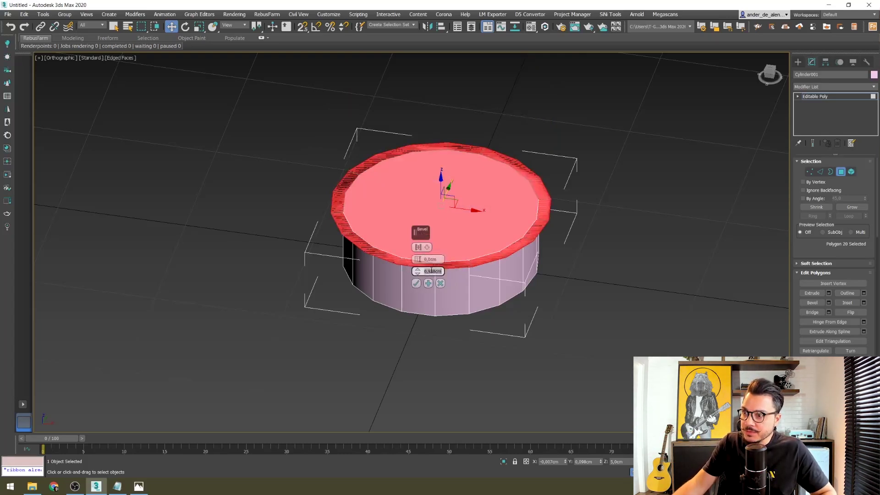
type("3")
key("Return")
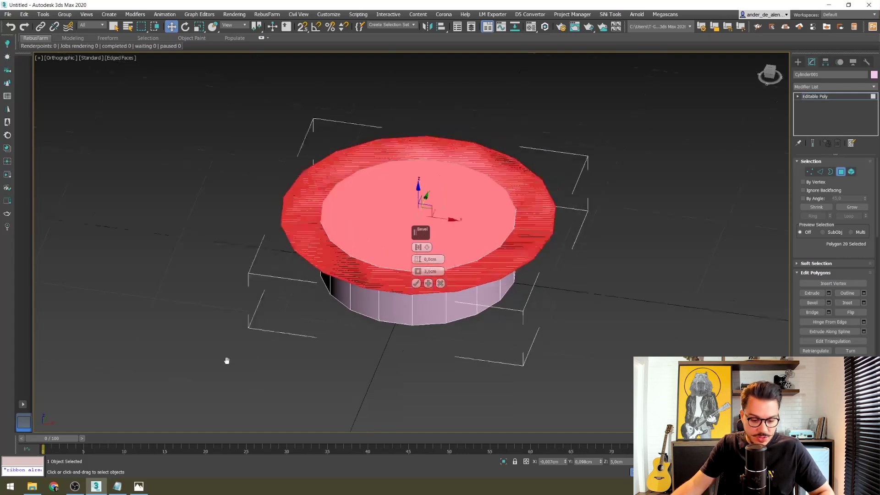
key("f")
scroll(345, 328, "up", 5)
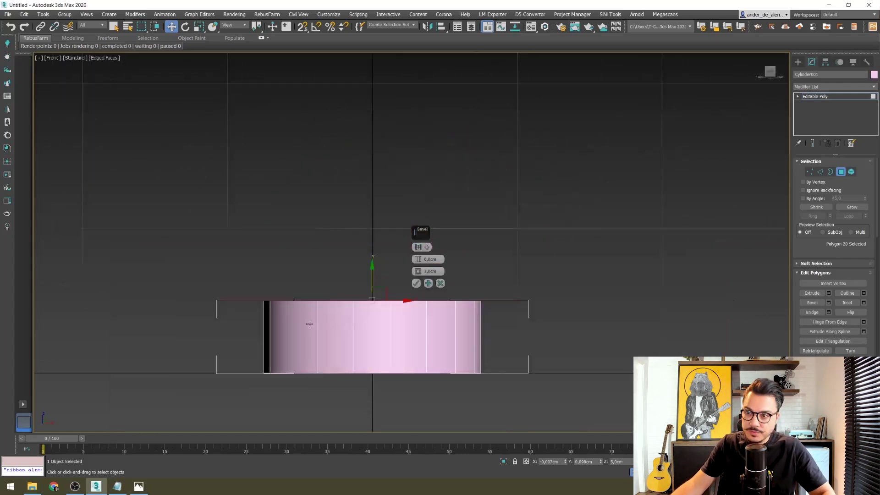
middle_click_drag(313, 323, 348, 303, "alt")
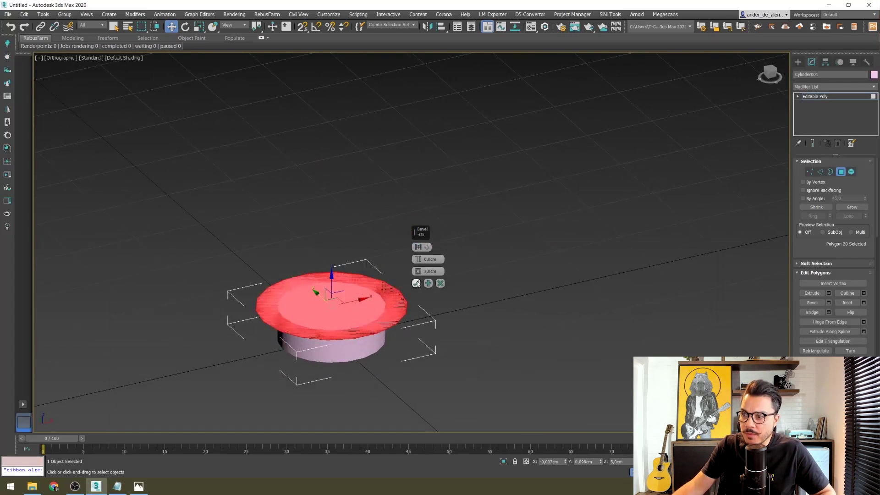
left_click(416, 283)
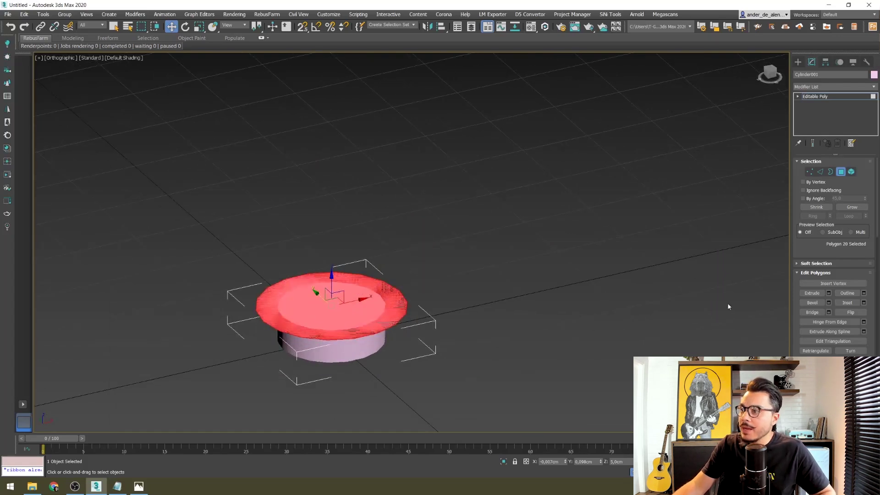
Extrude the widened top face upward, trying 4 and 5 cm before settling on 6 cm.
left_click(830, 294)
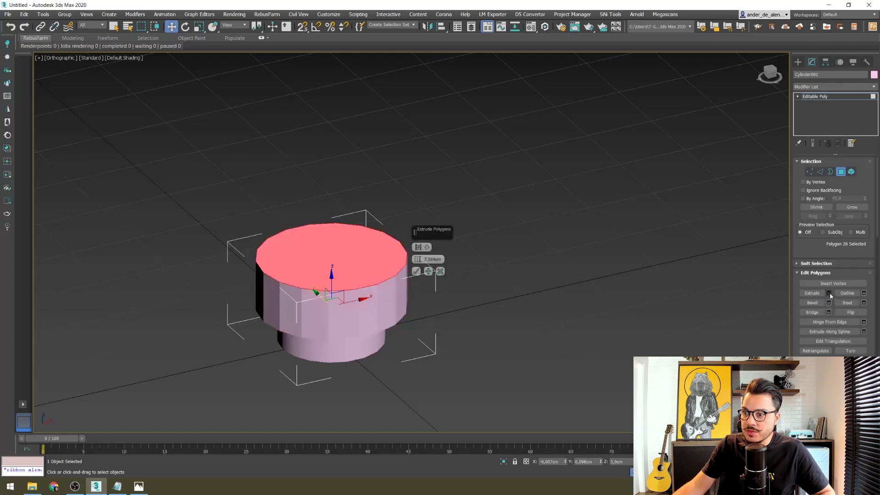
double_click(438, 259)
type("4")
key("Return")
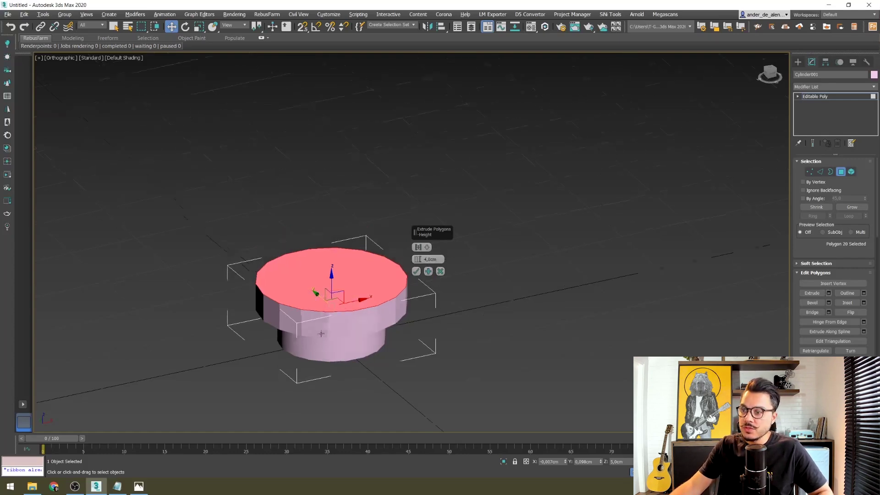
middle_click_drag(421, 221, 424, 277, "alt")
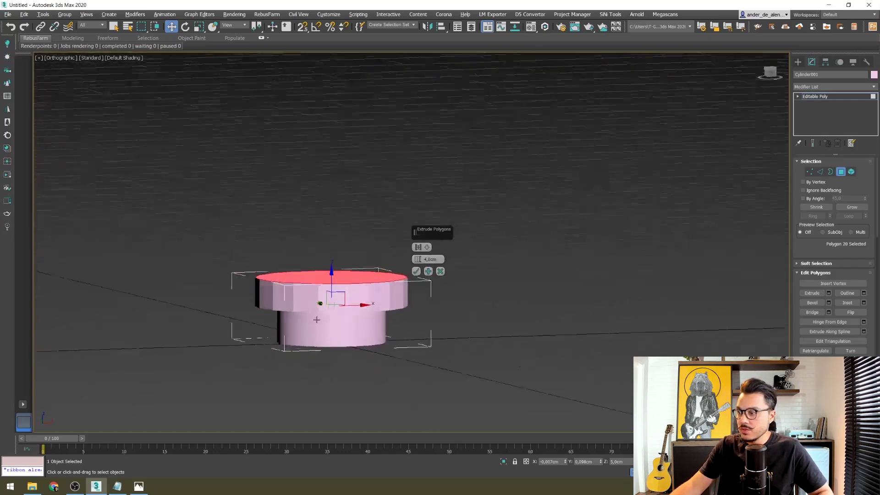
double_click(434, 260)
type("5")
key("Return")
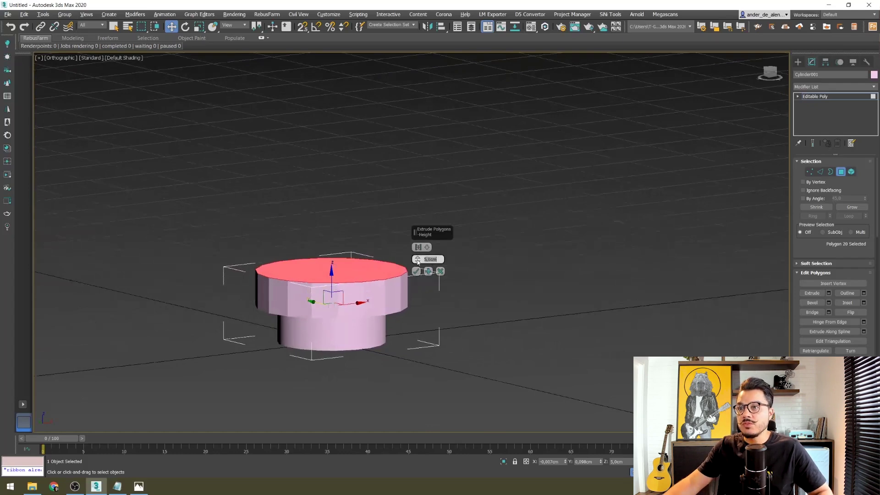
middle_click_drag(329, 321, 330, 316, "alt")
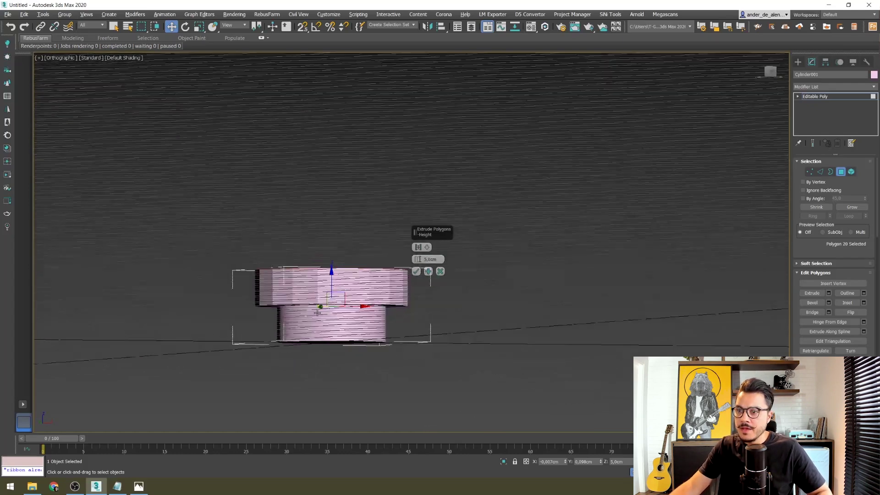
double_click(433, 259)
type("6")
key("Return")
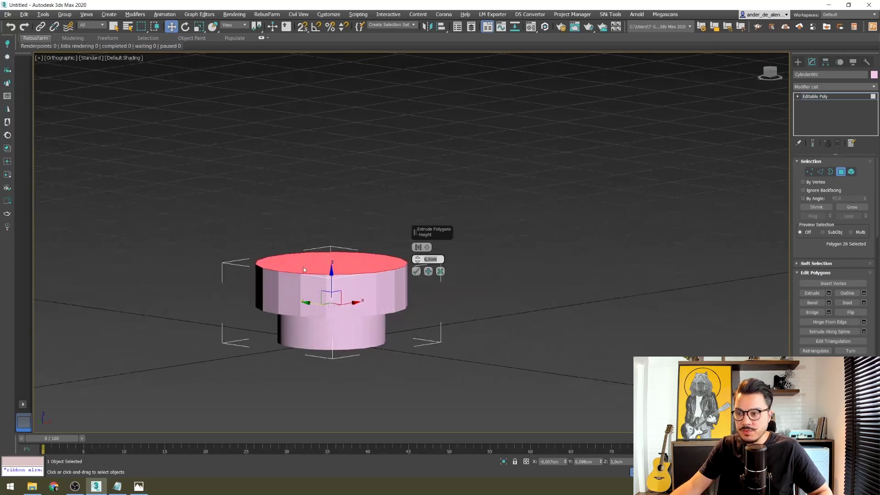
middle_click_drag(298, 265, 323, 264, "alt")
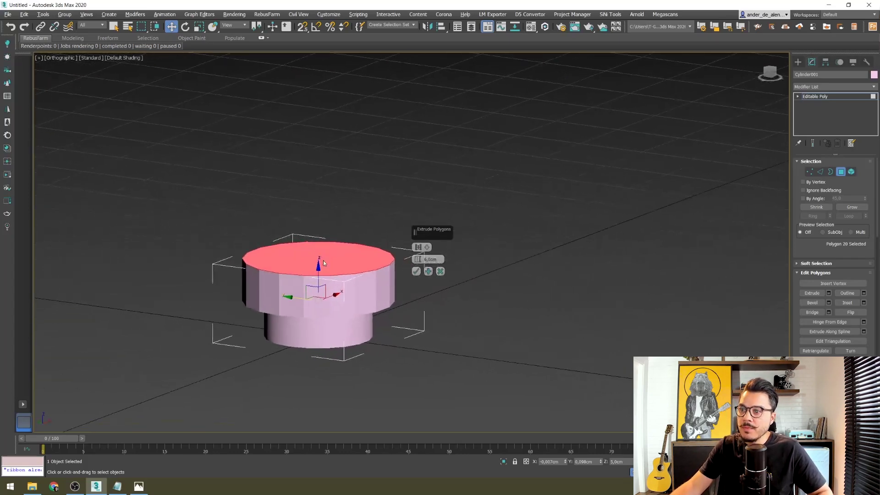
left_click(419, 271)
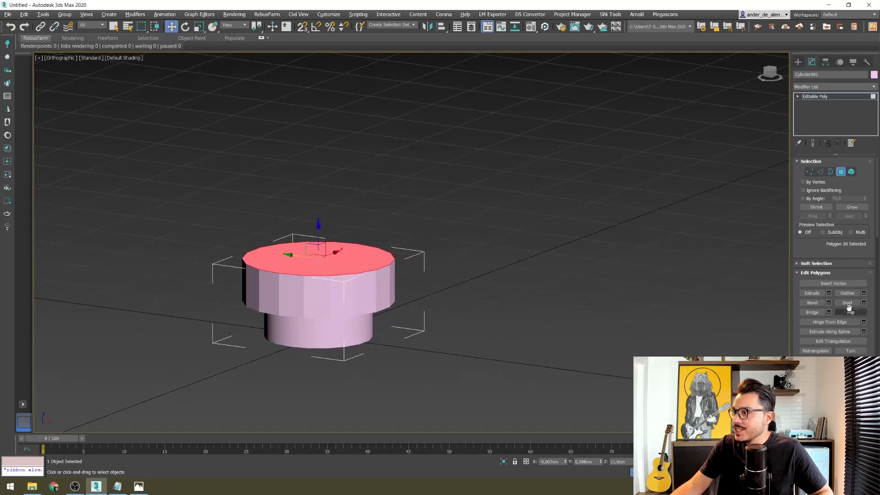
Bevel the top face outward with a 5 cm outline.
left_click(829, 303)
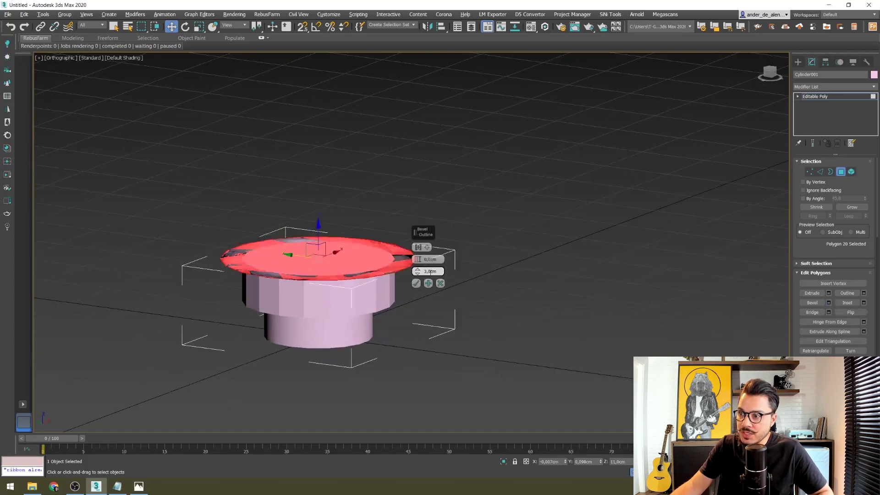
type("5")
key("Return")
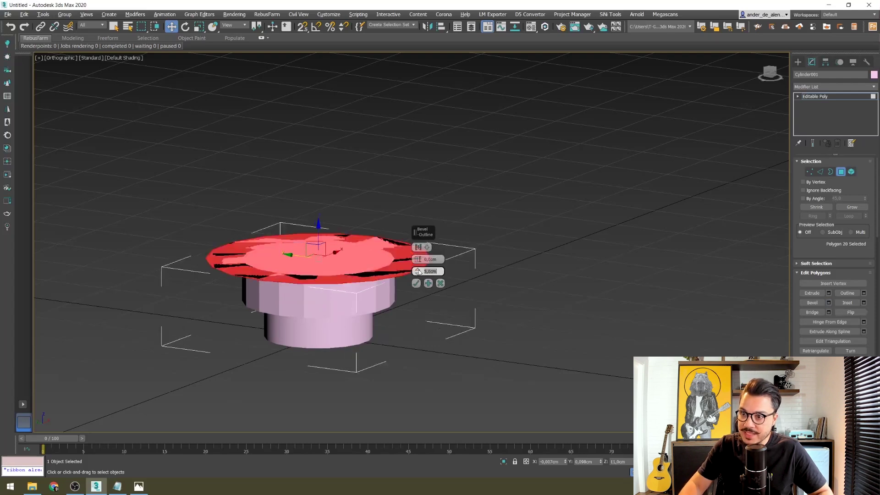
left_click(415, 283)
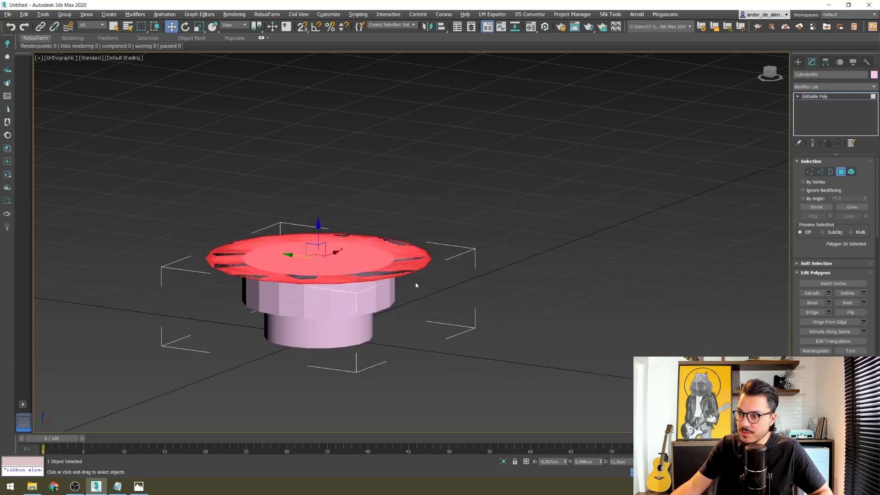
Extrude the widened top face 8 cm upward.
left_click(830, 293)
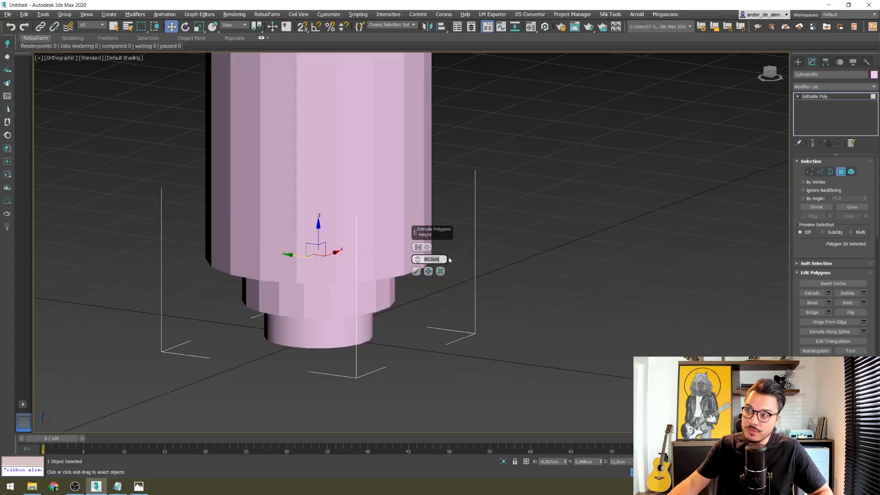
type("8")
key("Return")
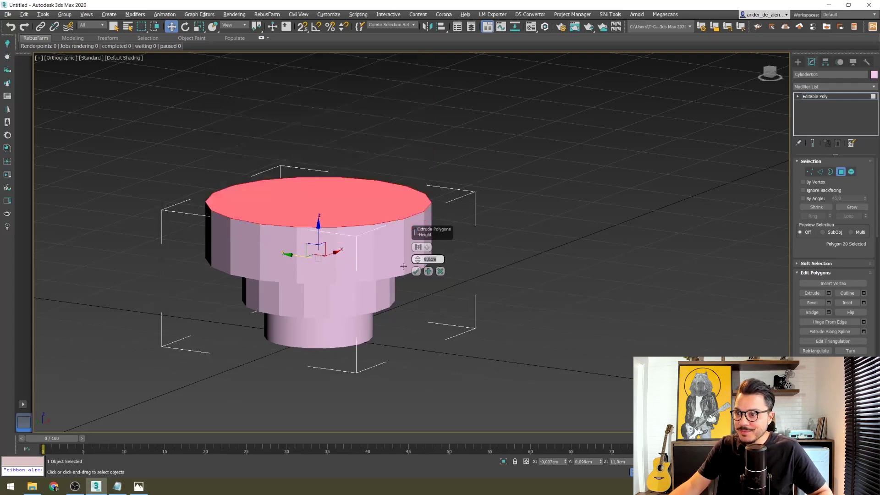
left_click(417, 271)
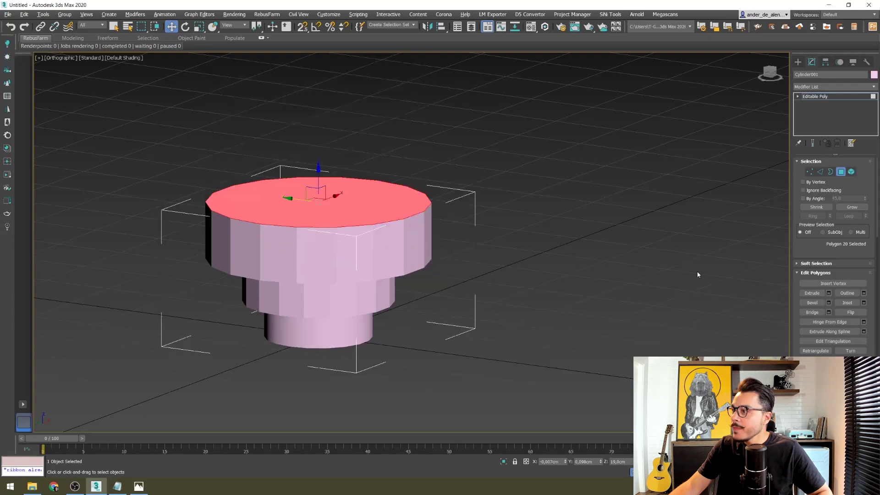
Inset the new top face with a -5 cm bevel outline.
left_click(829, 303)
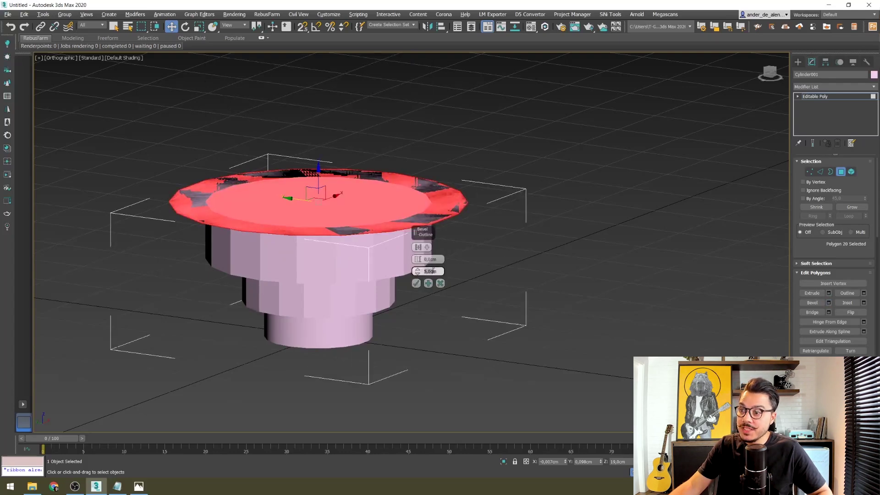
type("-500")
key("Return")
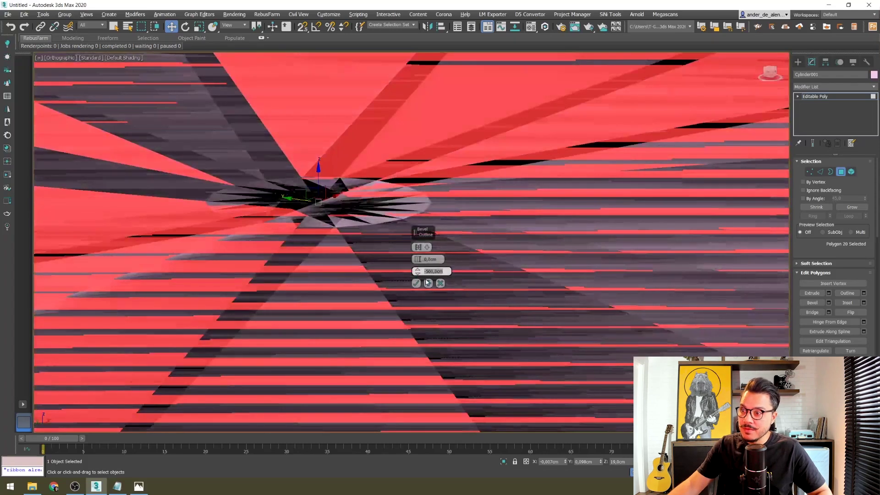
type("-5")
key("Return")
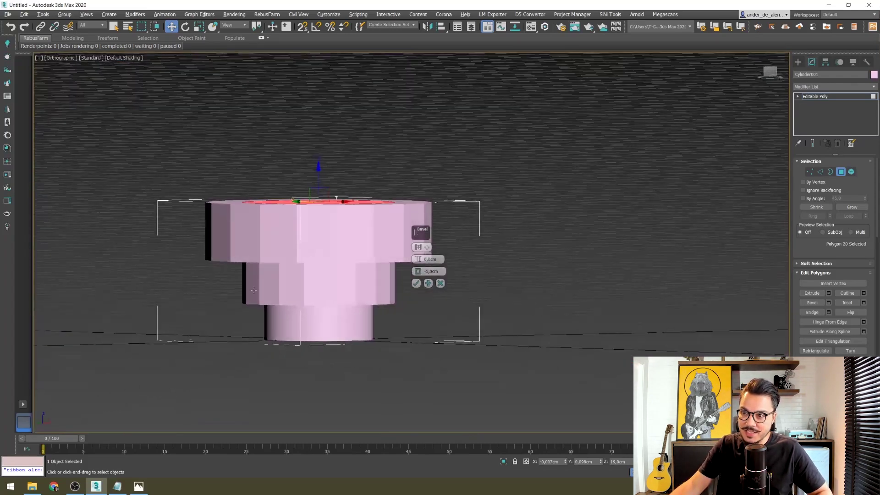
middle_click_drag(284, 292, 287, 317, "alt")
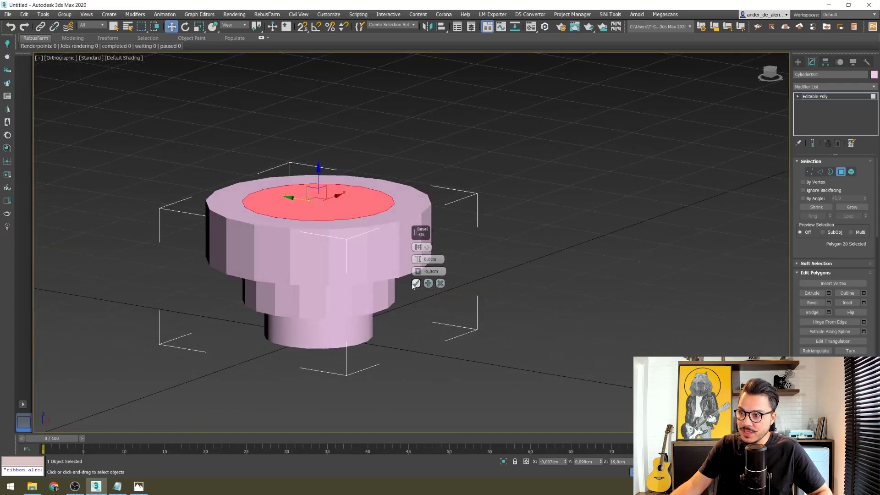
left_click(416, 284)
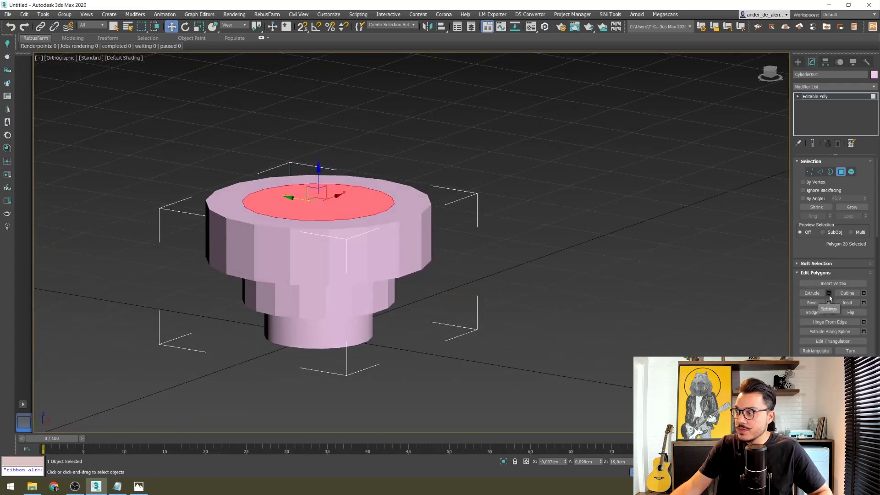
Extrude a 4 cm neck and delete its top face to open the vase.
left_click(828, 294)
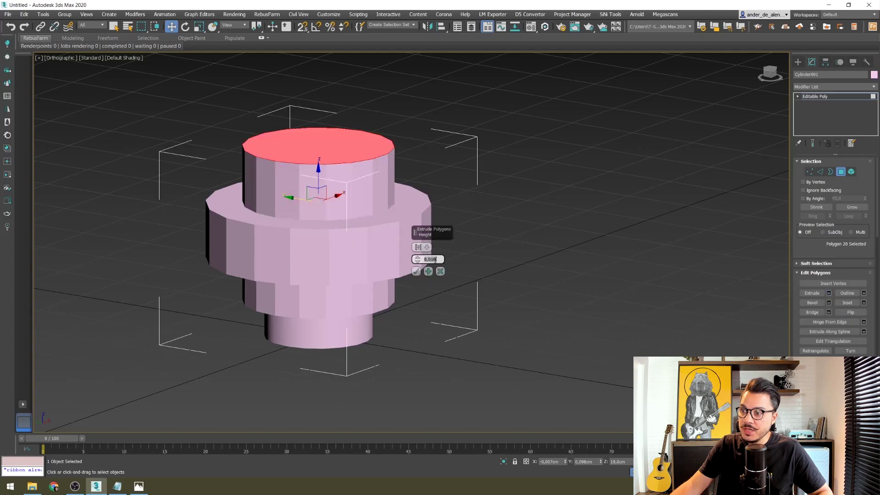
key("Return")
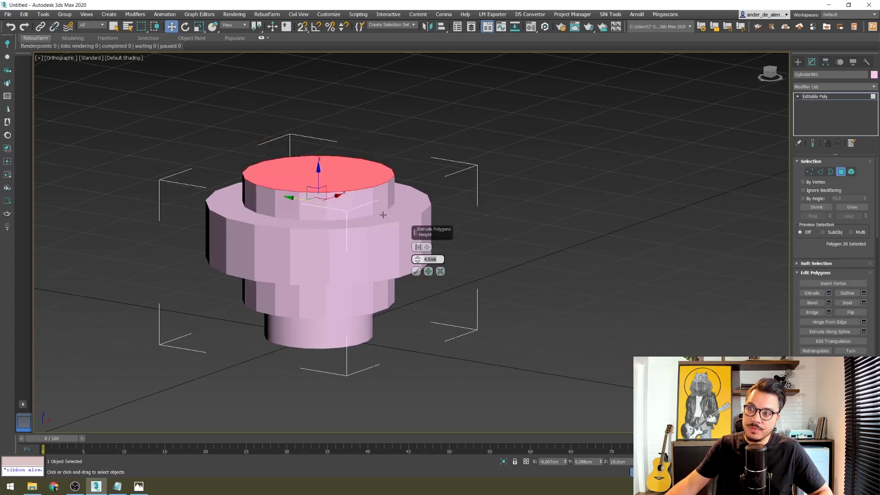
left_click(416, 271)
middle_click_drag(389, 252, 402, 259, "alt")
key("Delete")
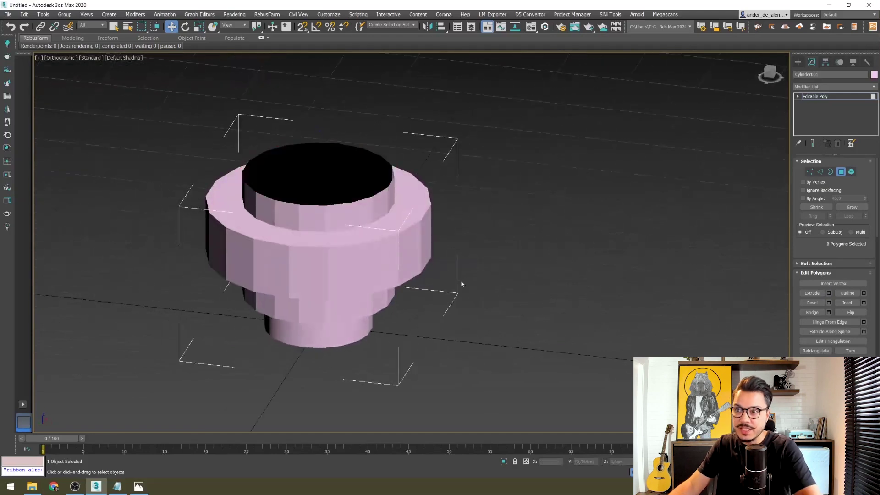
left_click(798, 62)
left_click(349, 249)
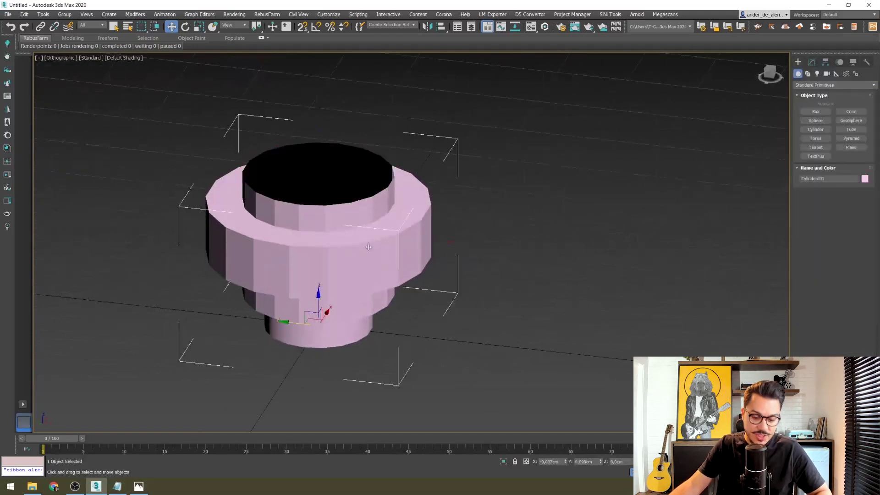
Enter Vertex mode in the Front view, zoomed to fit the vase.
key("f")
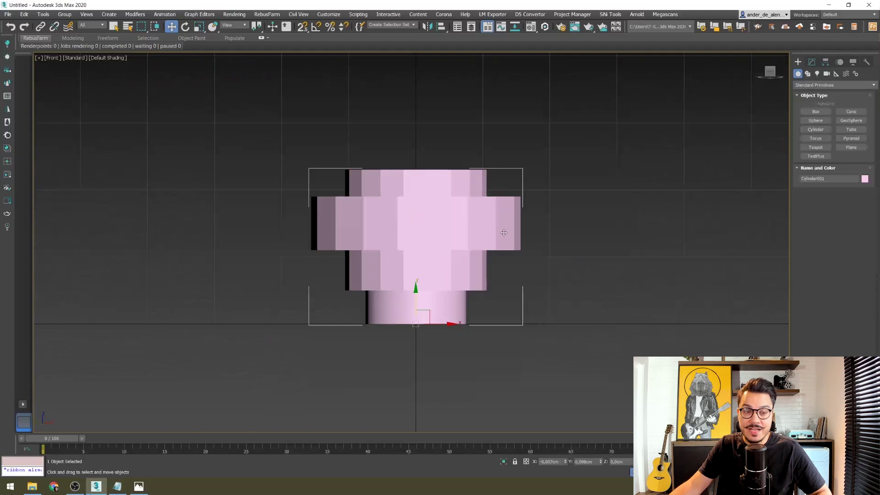
left_click(812, 62)
key("1")
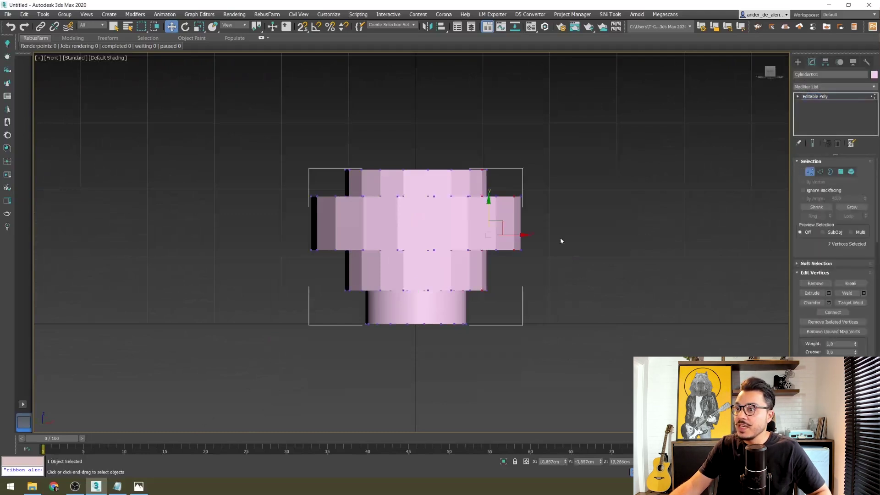
left_click_drag(596, 102, 579, 147)
left_click_drag(233, 225, 233, 225)
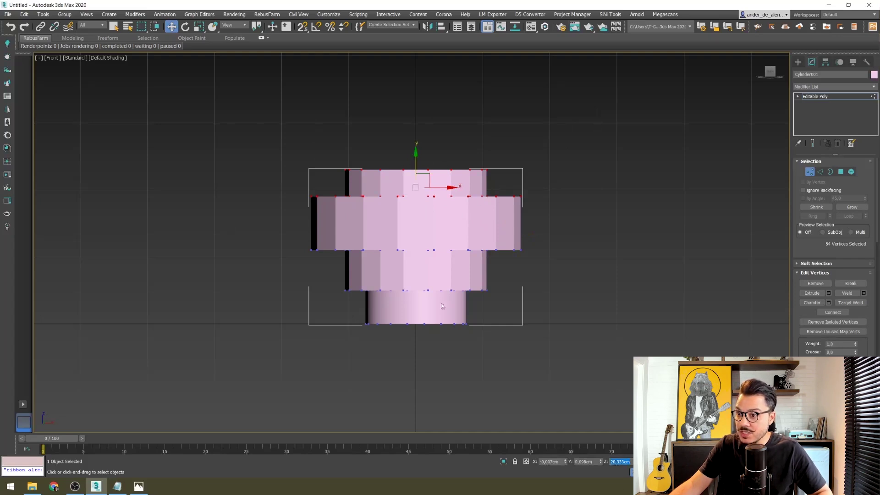
key("p")
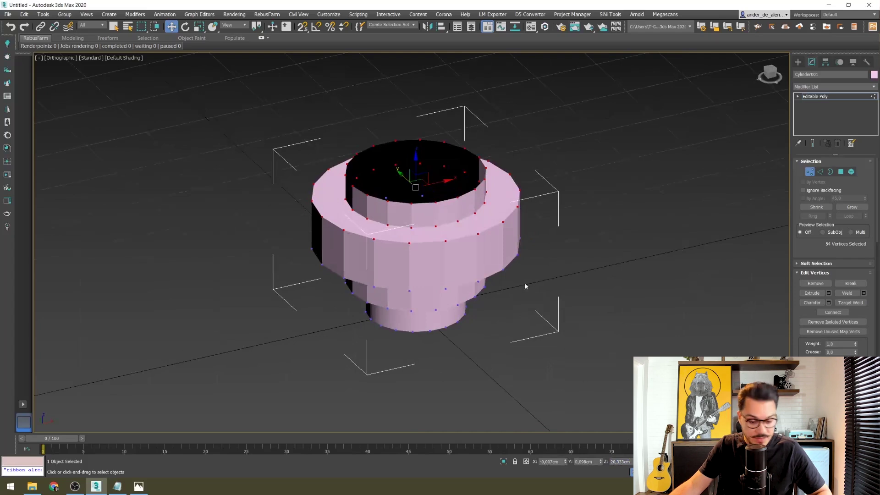
key("f")
key("z")
Marquee-select the vertex rings and move the top ring to Z 25 cm.
scroll(485, 210, "down", 3)
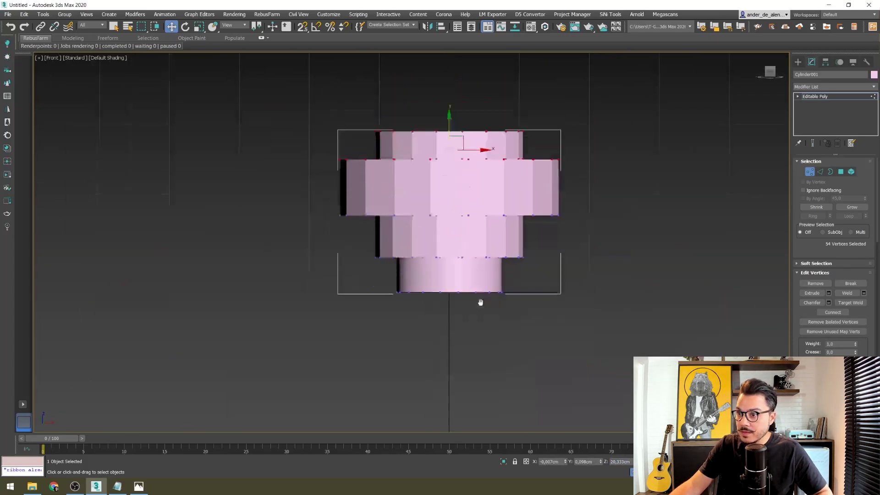
left_click_drag(538, 303, 483, 326)
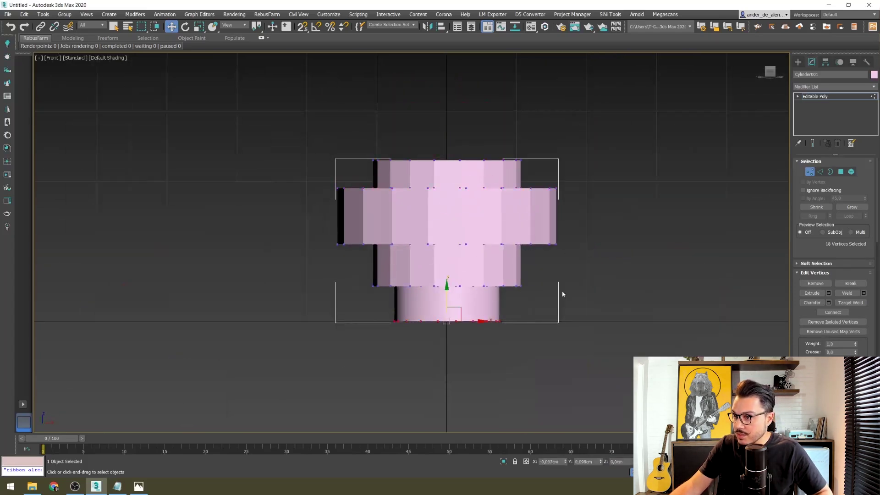
left_click_drag(215, 291, 229, 287)
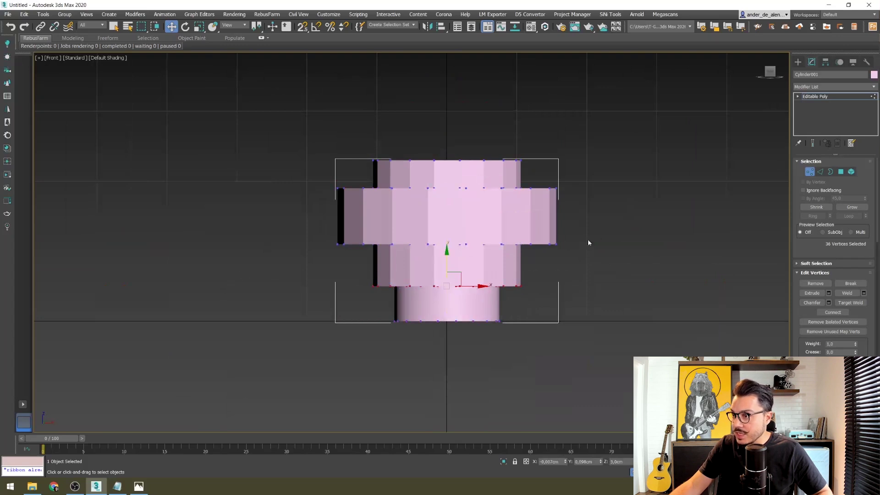
left_click_drag(276, 269, 283, 267)
left_click_drag(560, 195, 206, 215)
left_click_drag(330, 170, 256, 178)
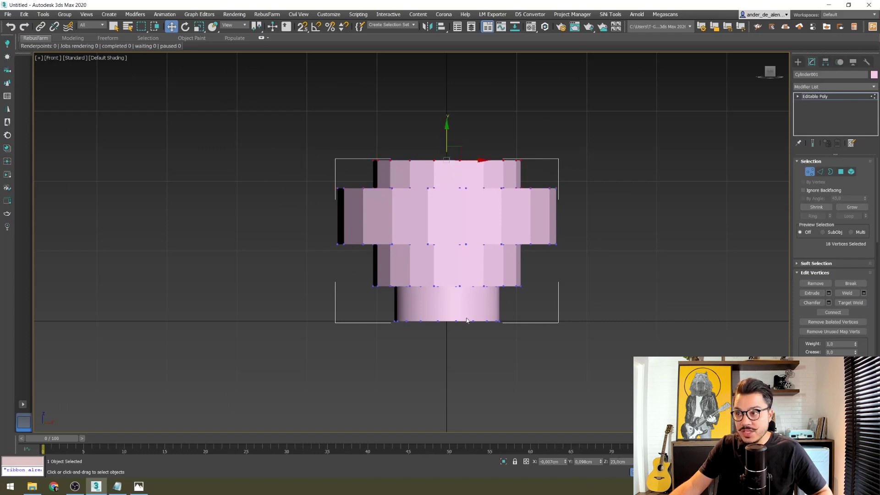
middle_click_drag(479, 337, 588, 356, "alt")
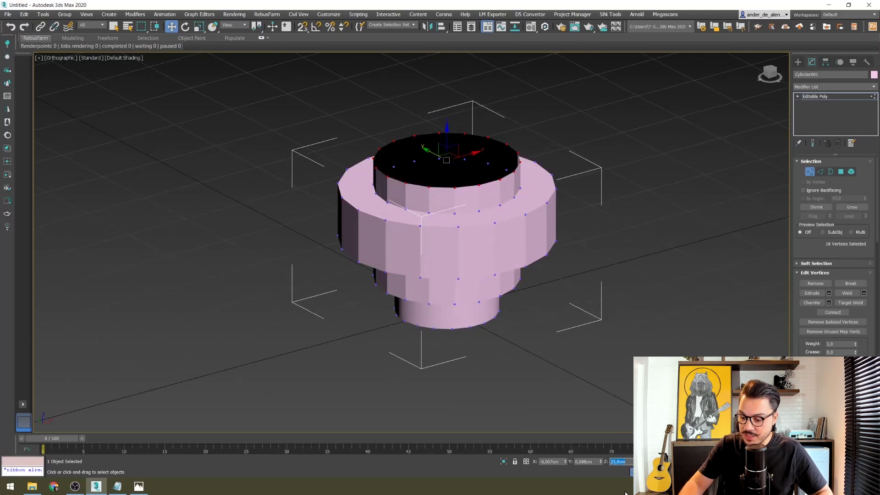
type("25")
key("Return")
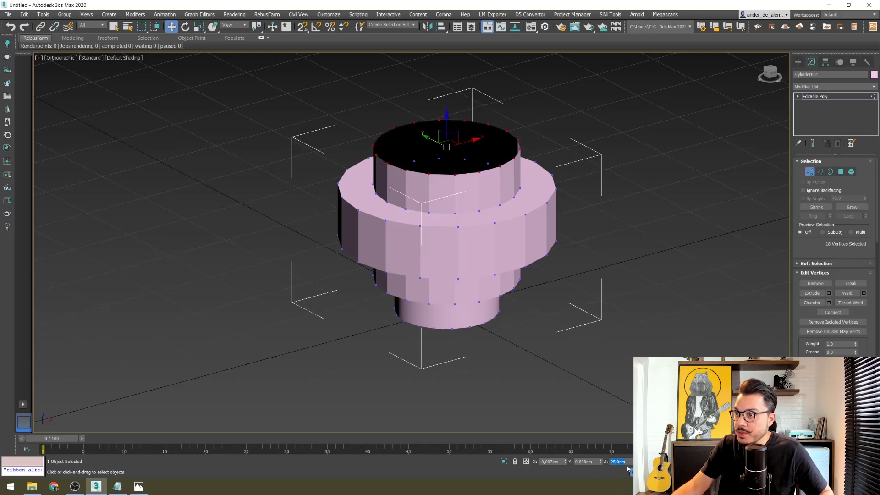
Reselect the top vertex rows in Front view and set their Z to 25 cm.
middle_click_drag(529, 347, 434, 320, "alt")
key("f")
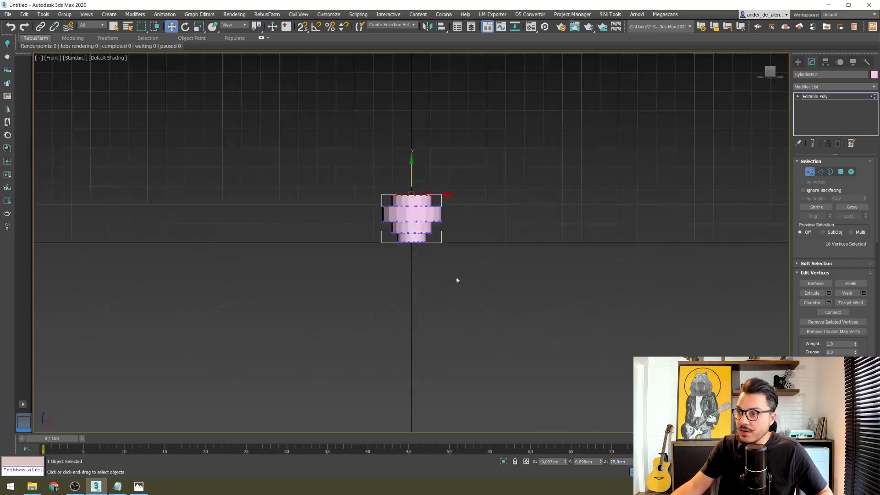
scroll(431, 179, "up", 10)
scroll(437, 190, "down", 8)
left_click(527, 247)
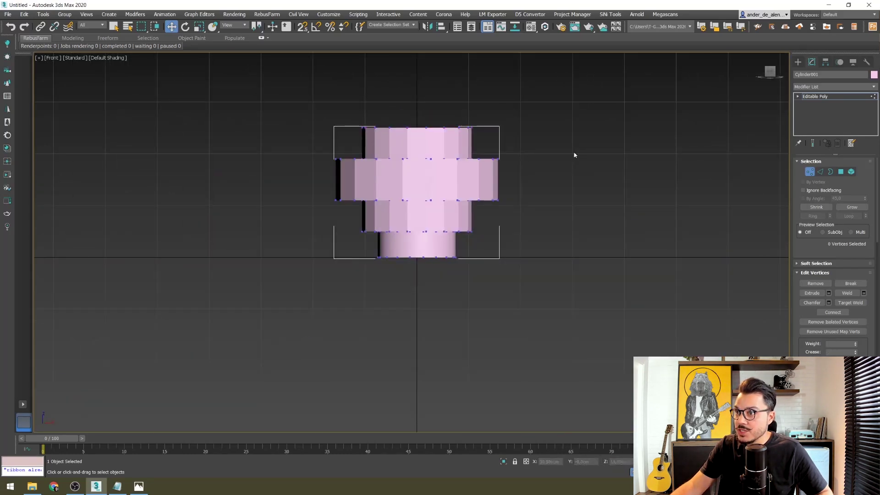
left_click_drag(529, 97, 232, 116)
scroll(467, 232, "up", 1)
scroll(467, 232, "up", 3)
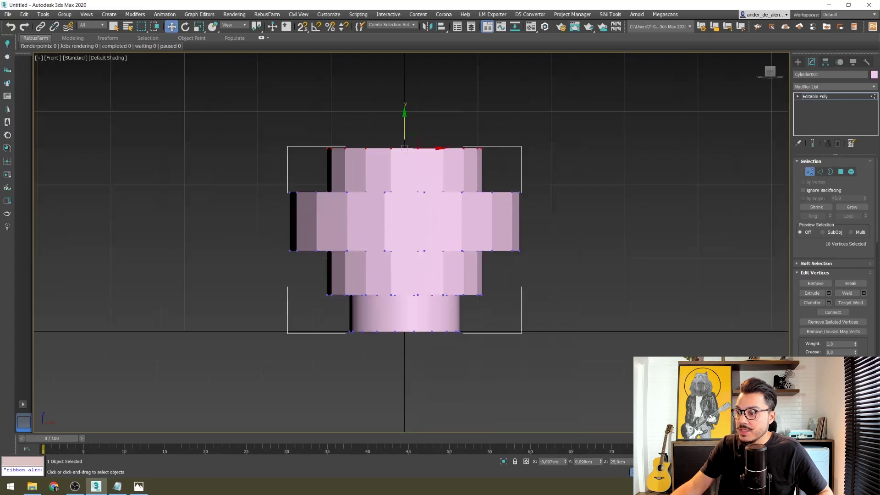
left_click_drag(404, 128, 536, 210)
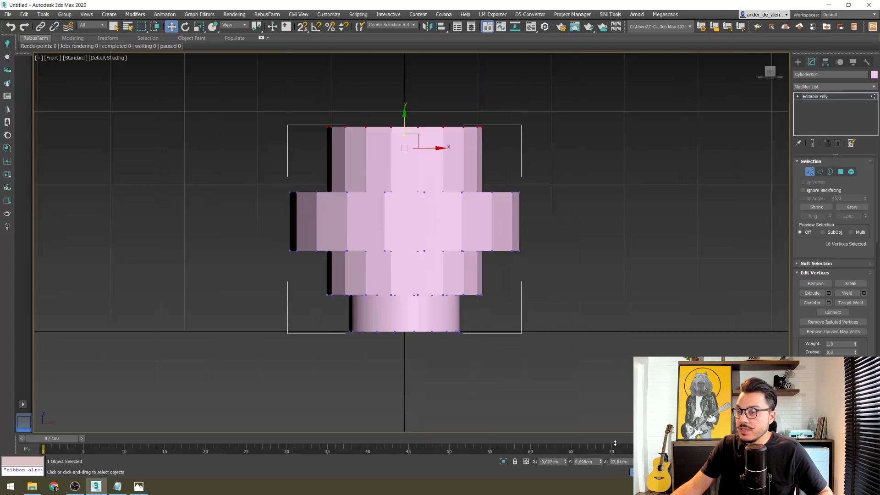
left_click_drag(280, 247, 180, 228)
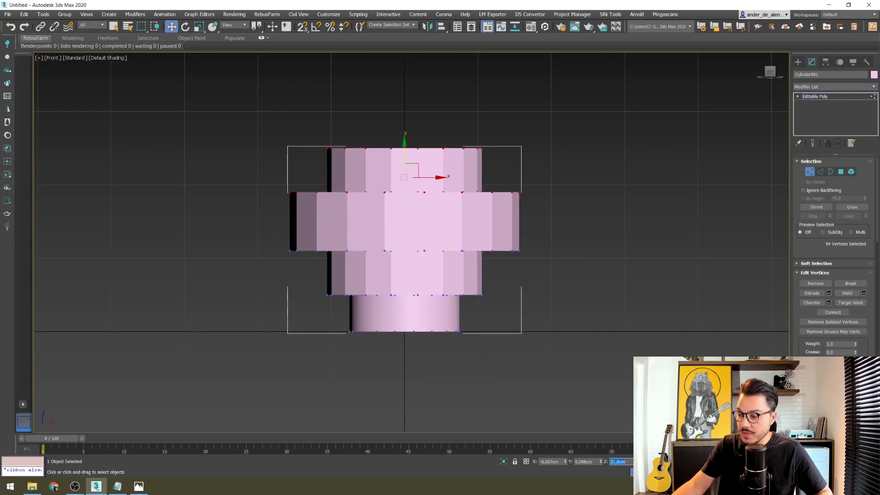
type("25")
key("Return")
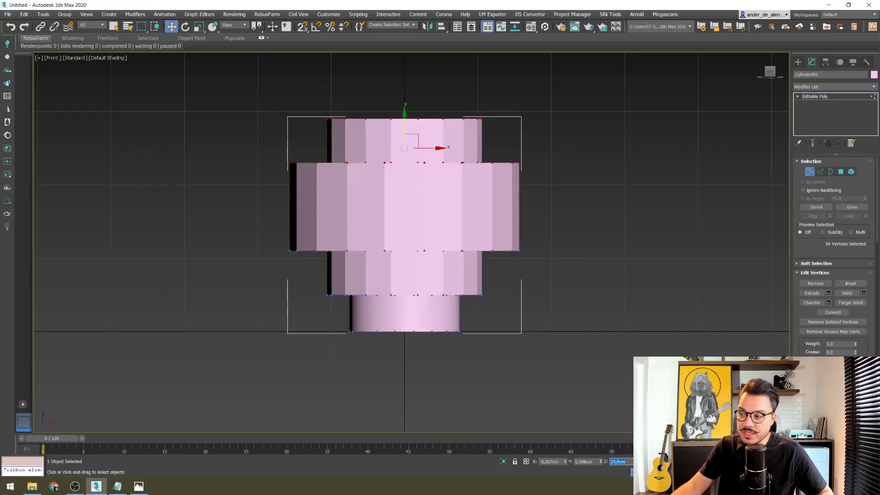
left_click(799, 61)
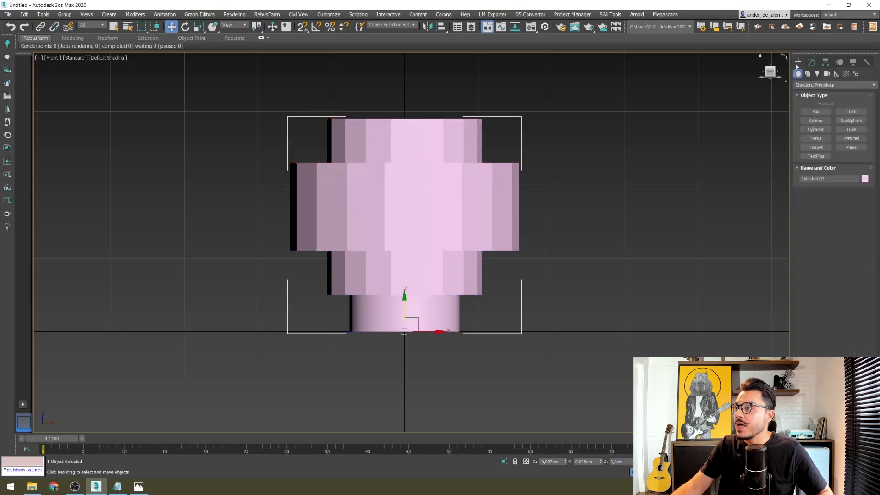
Show edged faces with F4 and add a TurboSmooth modifier to the vase.
scroll(430, 189, "up", 2)
middle_click_drag(398, 248, 213, 285, "alt")
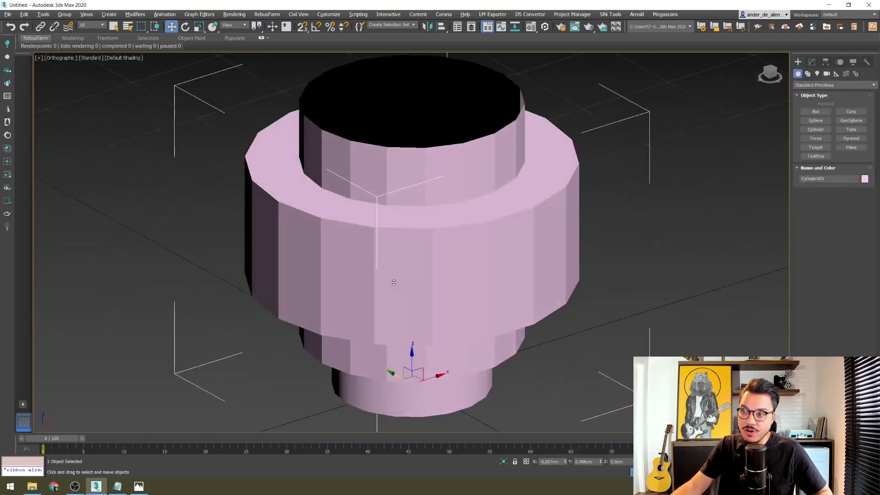
key("F4")
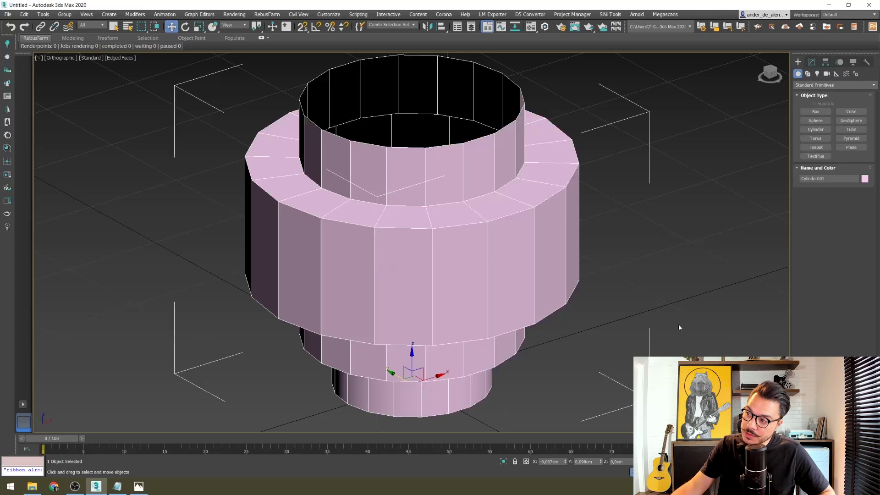
scroll(514, 280, "down", 3)
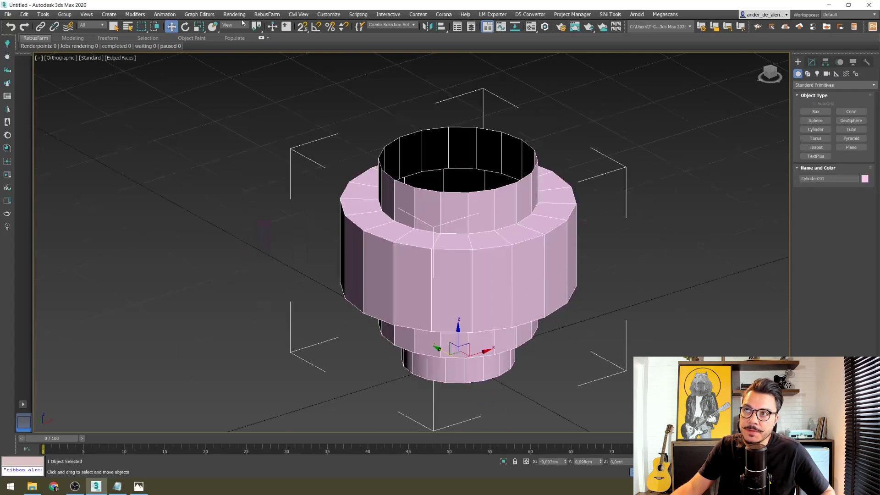
left_click(136, 14)
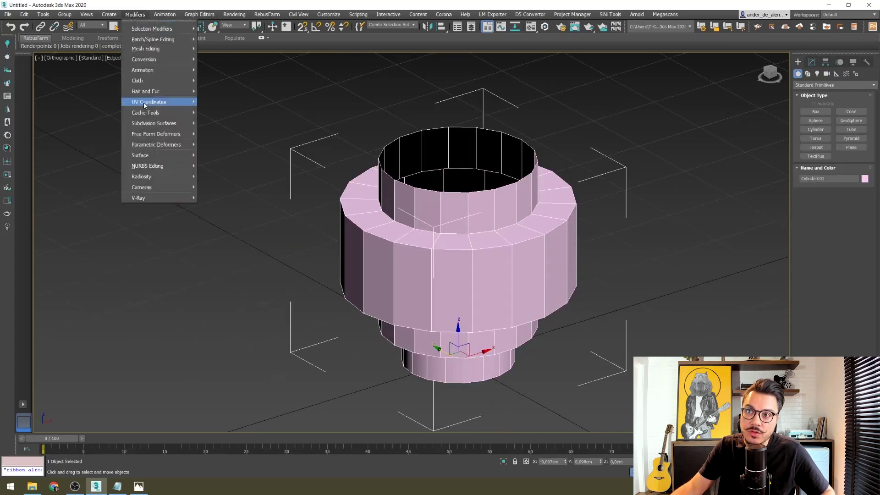
mouse_move(154, 123)
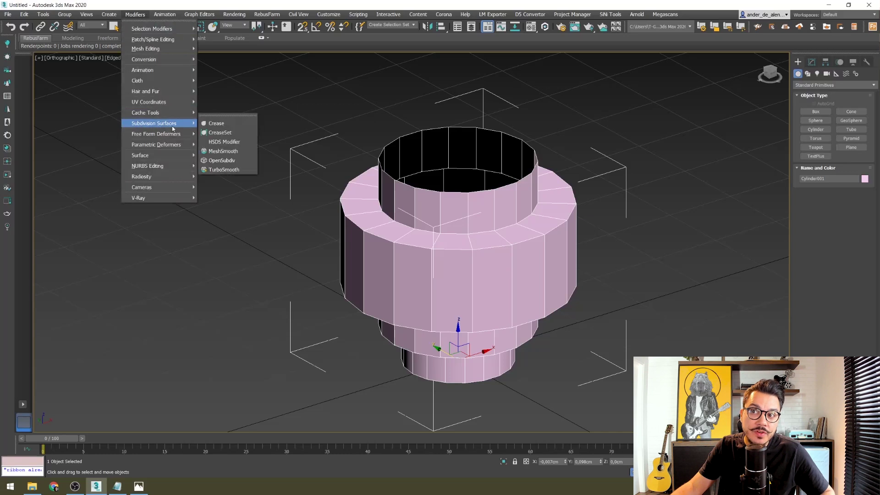
left_click(221, 170)
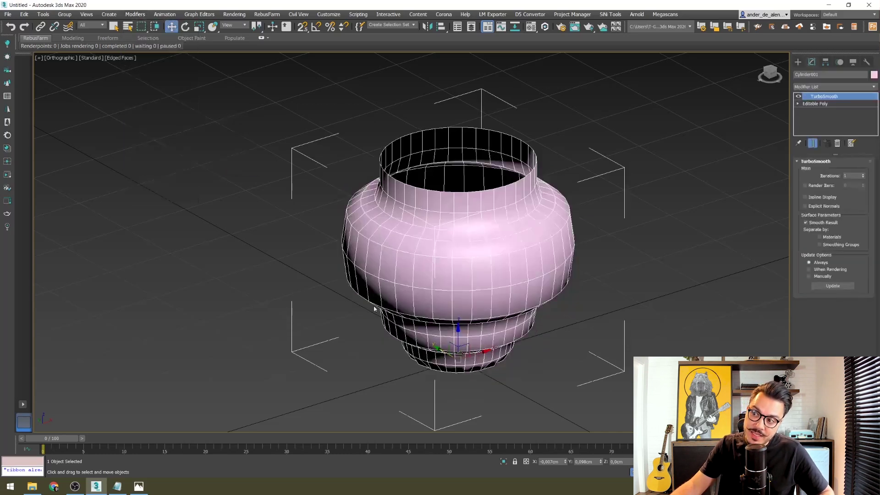
middle_click_drag(457, 329, 443, 310, "alt")
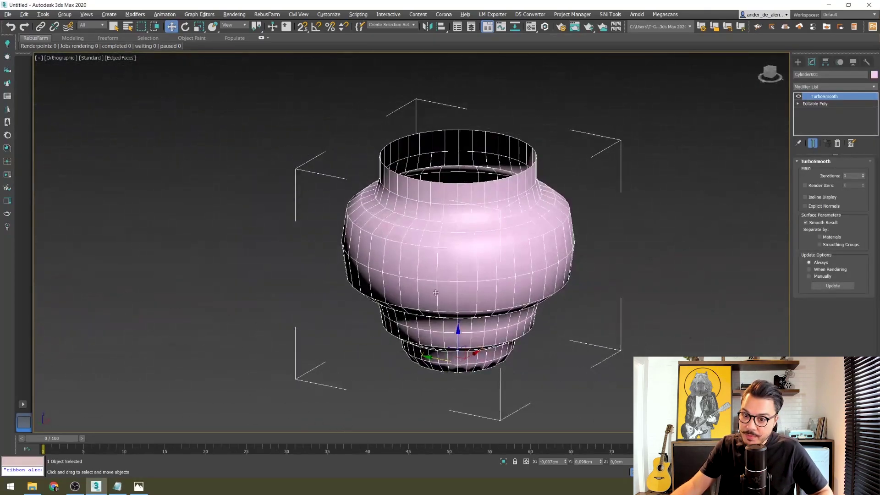
middle_click_drag(436, 292, 392, 295, "alt")
Compare with the vase reference photo, then toggle TurboSmooth off to view raw faces.
left_click(138, 486)
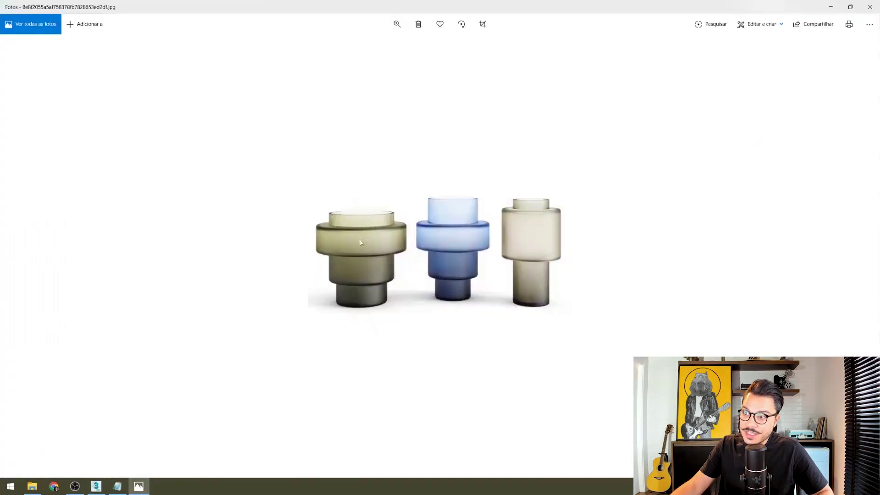
left_click(829, 9)
left_click(798, 97)
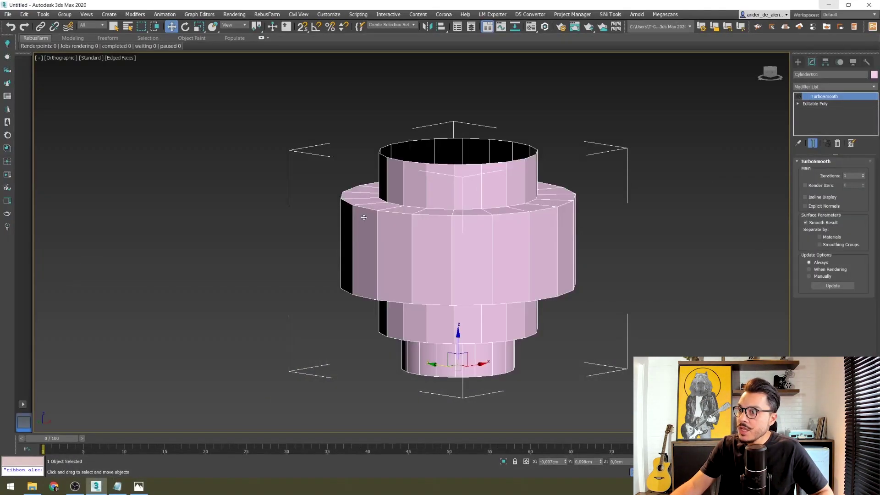
Zoom, pan and orbit to inspect the stepped cylinder's ring edges, ending in Front view.
scroll(376, 189, "up", 4)
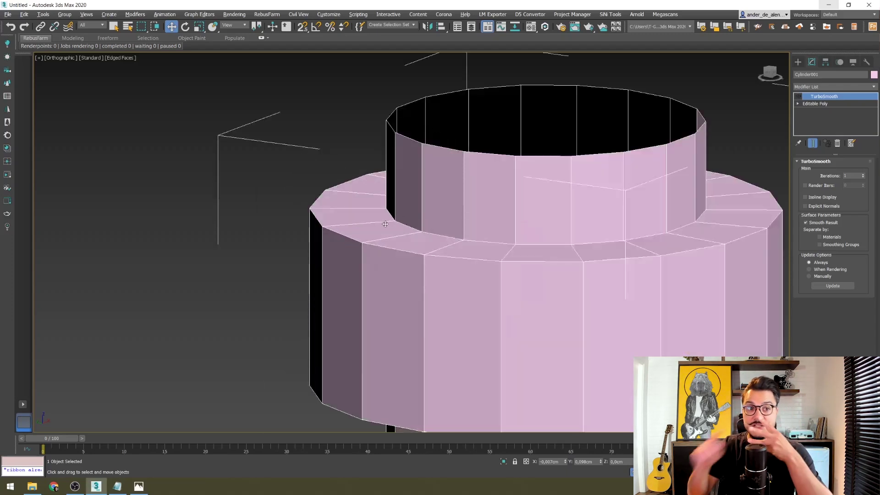
scroll(353, 252, "up", 1)
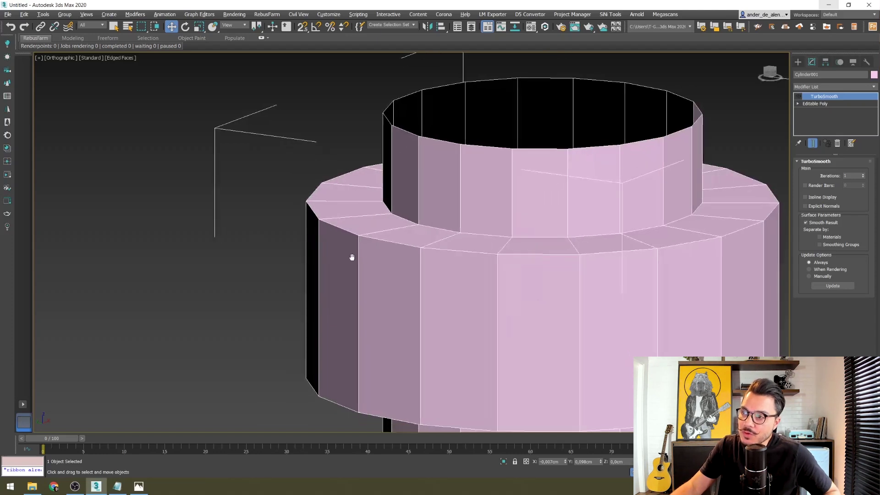
scroll(413, 126, "up", 3)
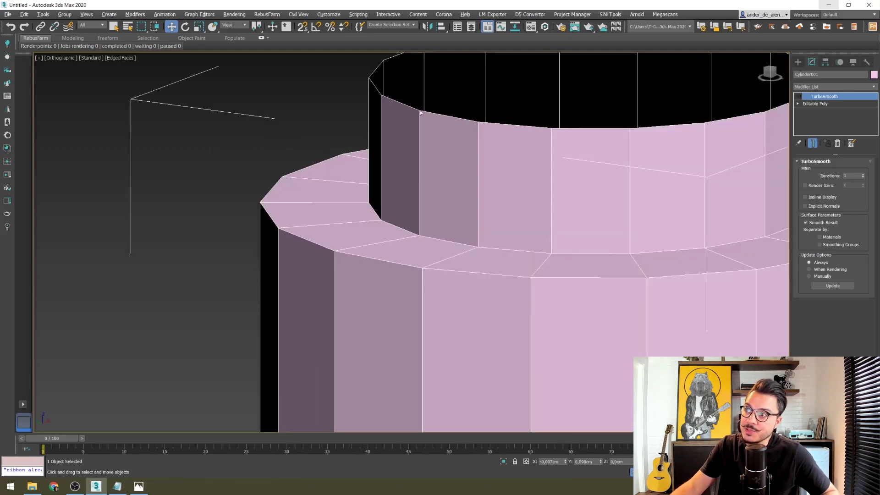
mouse_move(361, 234)
middle_mouse_down()
mouse_move(334, 194)
mouse_move(338, 72)
middle_mouse_up()
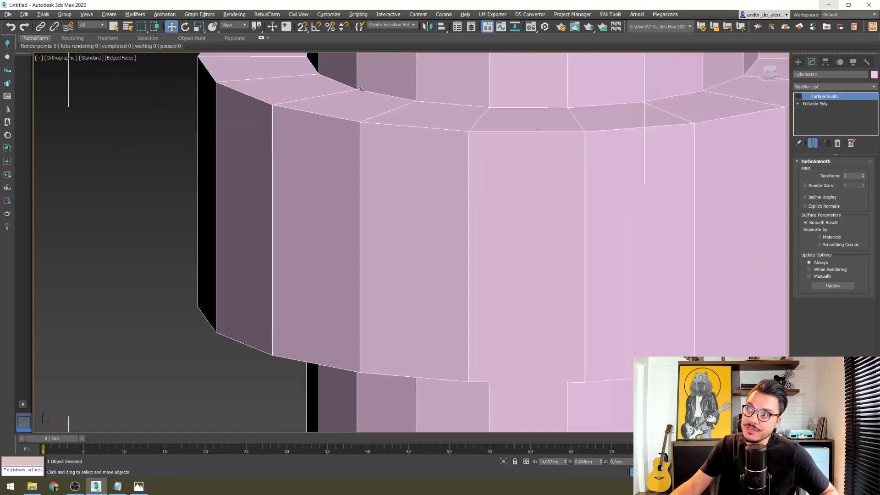
middle_click_drag(253, 223, 275, 122)
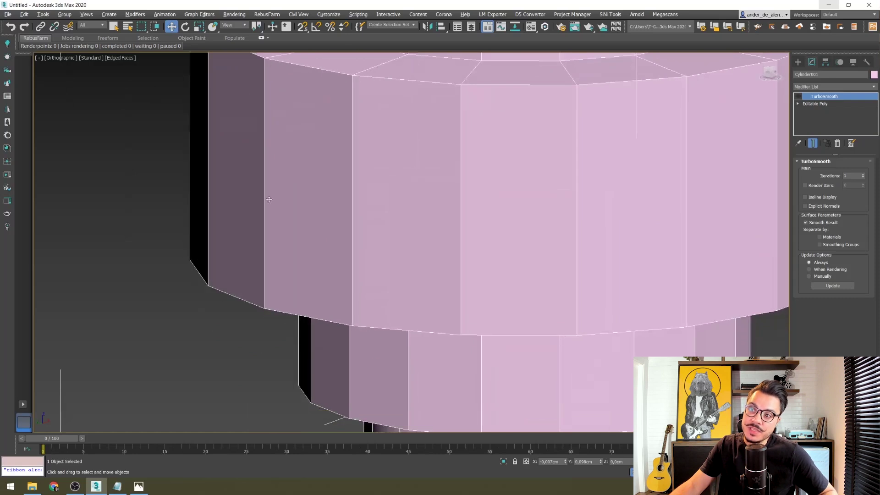
mouse_move(279, 48)
middle_mouse_down()
mouse_move(242, 208)
mouse_move(189, 236)
middle_mouse_up()
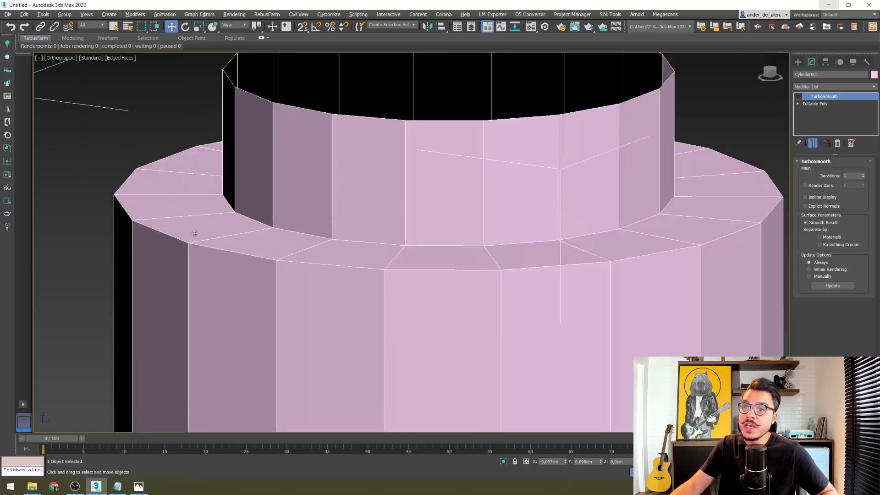
scroll(202, 243, "up", 4)
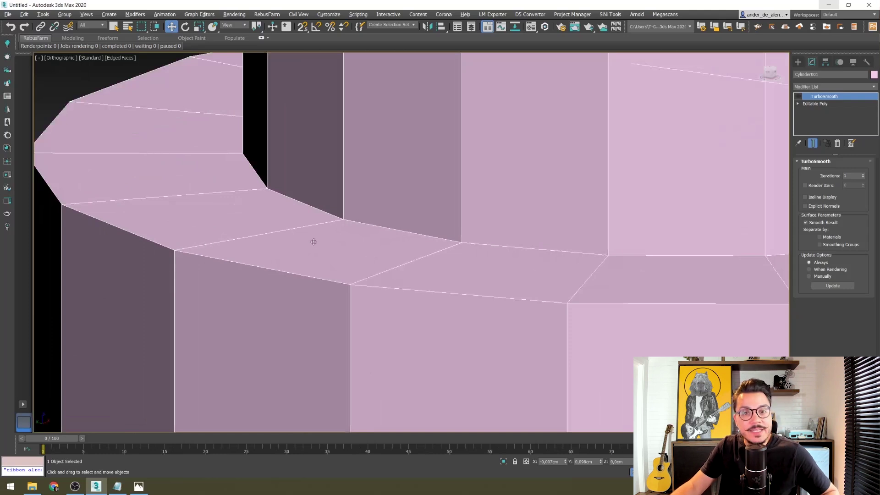
middle_click_drag(394, 222, 344, 236)
key("z")
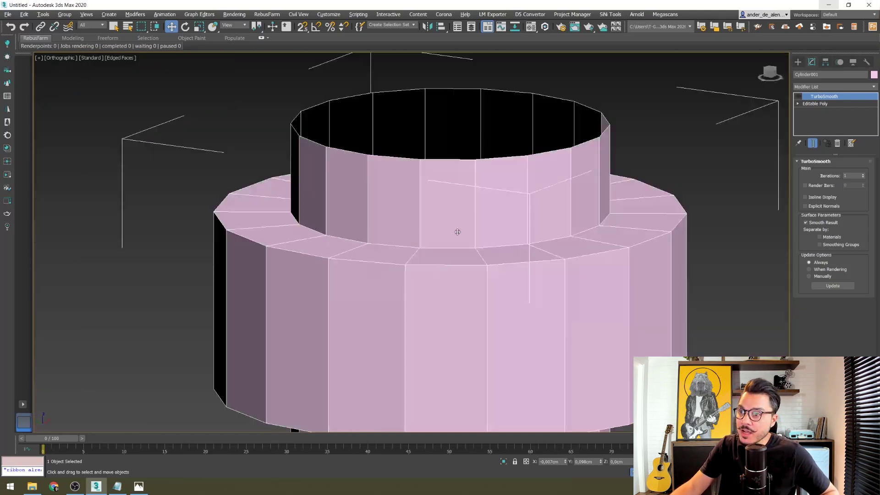
middle_click_drag(458, 232, 387, 212, "alt")
scroll(399, 207, "down", 3)
key("f")
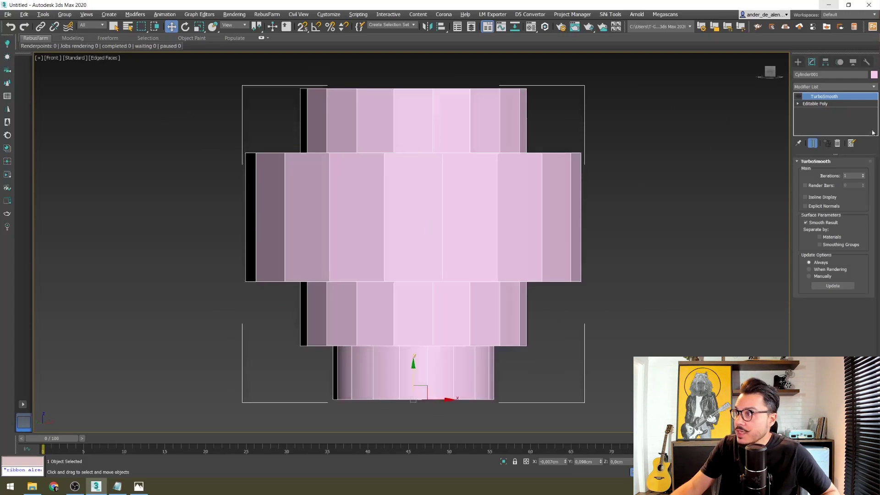
At Edge level, select all edges, then deselect the vertical edges of all four bands, leaving 198.
left_click(798, 104)
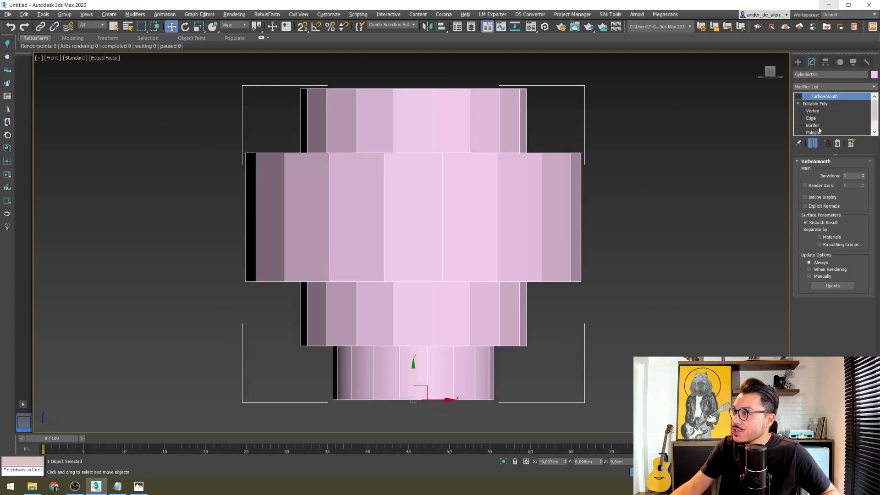
left_click(812, 118)
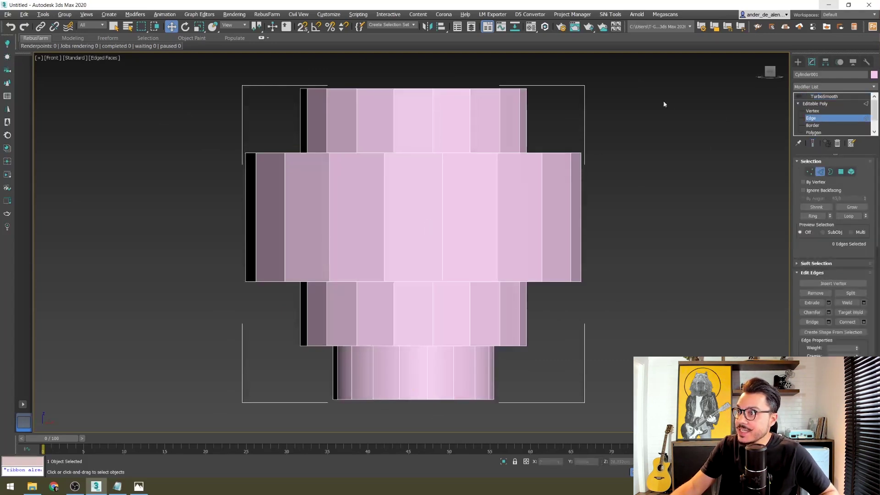
left_click_drag(43, 431, 43, 431)
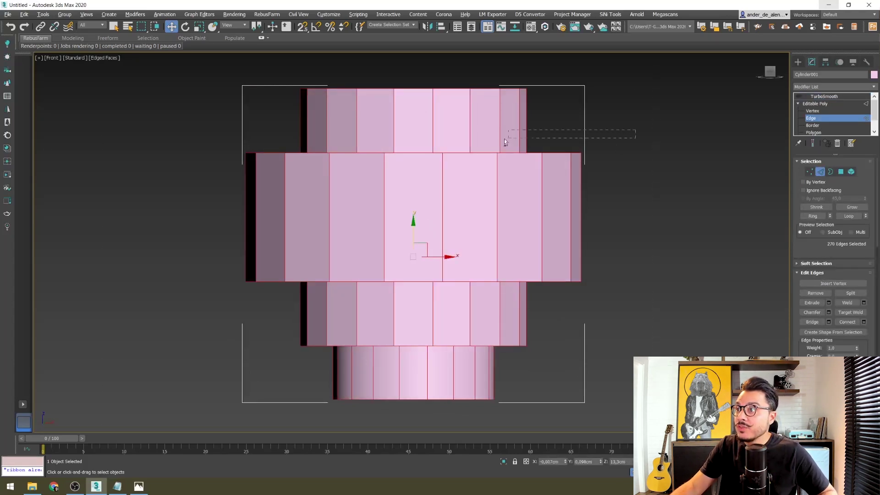
left_click_drag(202, 115, 202, 115, "alt")
left_click_drag(173, 199, 174, 199, "alt")
left_click_drag(223, 304, 223, 304, "alt")
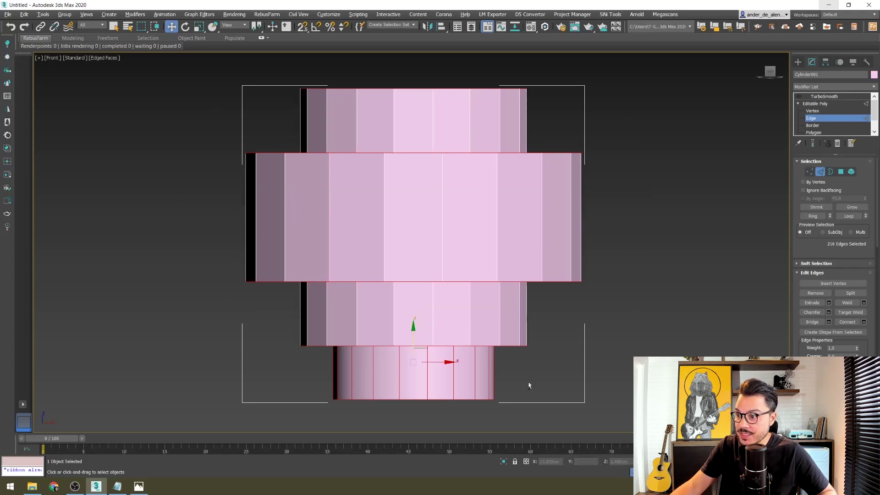
left_click_drag(264, 361, 263, 361, "alt")
Clear the edge selection and pick one edge on the top, inner and outer rims.
key("p")
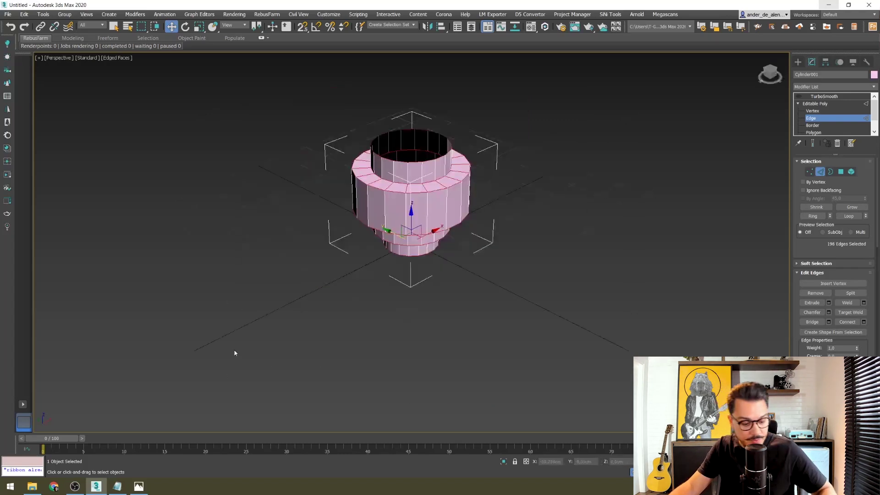
middle_click_drag(316, 311, 419, 266, "alt")
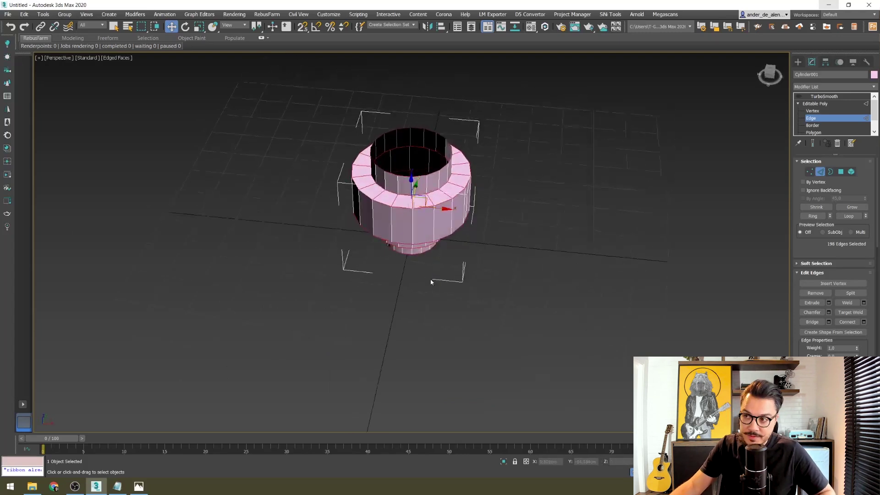
left_click(503, 289)
scroll(379, 223, "up", 3)
scroll(395, 195, "up", 4)
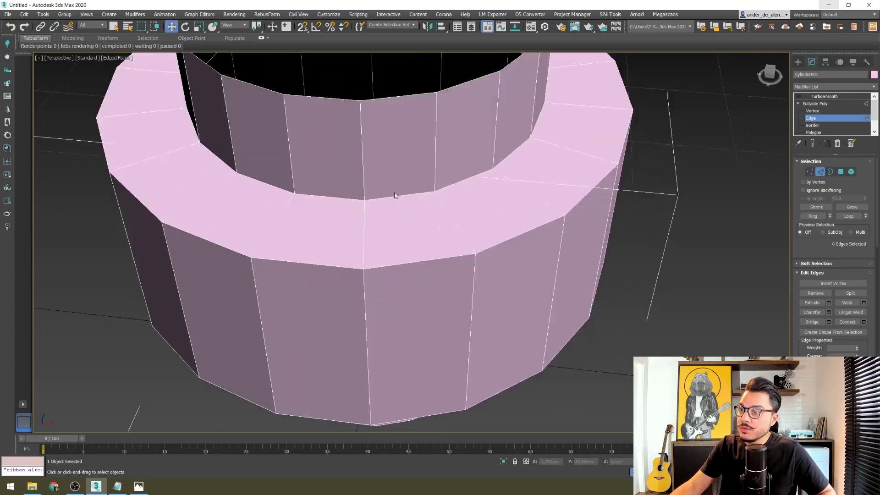
middle_click_drag(385, 226, 391, 275)
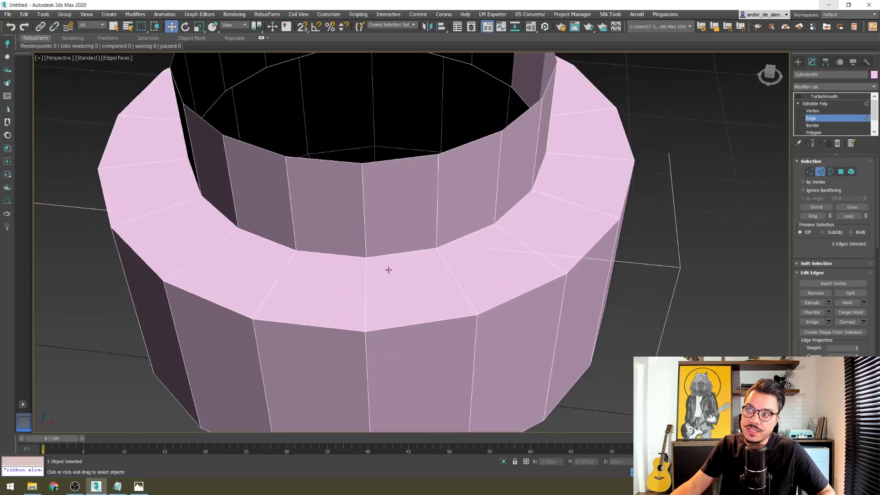
left_click(398, 159)
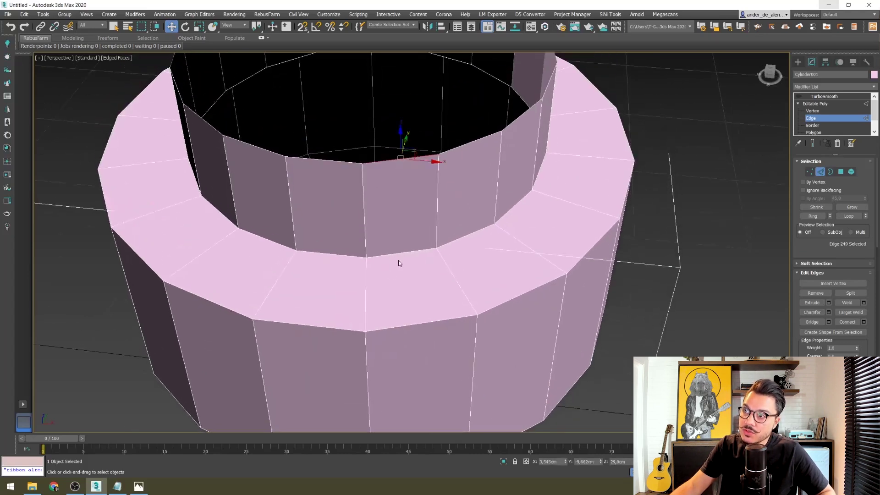
left_click(397, 253, "ctrl")
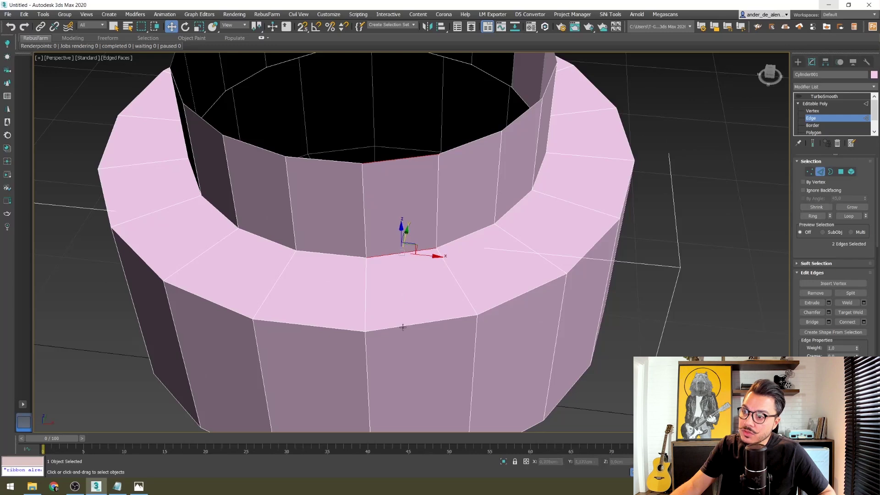
left_click(403, 328, "ctrl")
Add one edge on each step lip down to the vase's bottom edge.
middle_click_drag(432, 383, 408, 216, "alt")
left_click(392, 250, "ctrl")
left_click(375, 350, "ctrl")
middle_click_drag(375, 350, 431, 226, "alt")
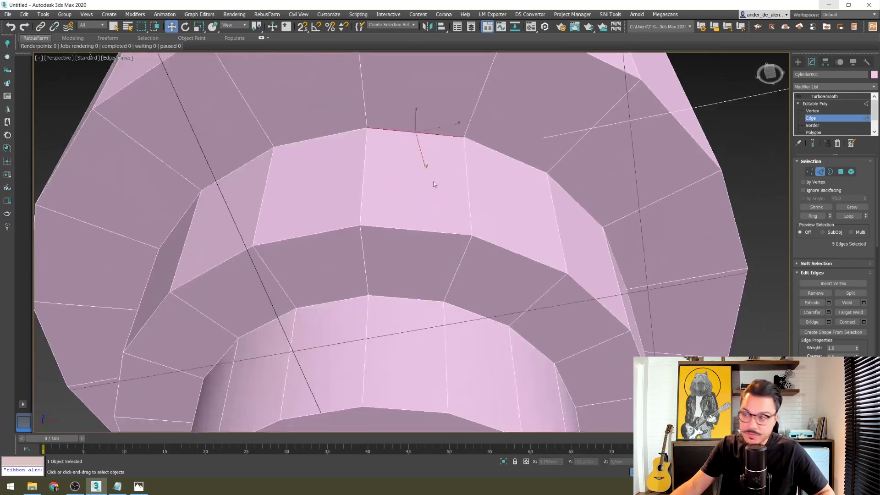
left_click(425, 232, "ctrl")
left_click(403, 297, "ctrl")
middle_click_drag(403, 297, 421, 295, "alt")
left_click(412, 326, "ctrl")
scroll(457, 283, "down", 3)
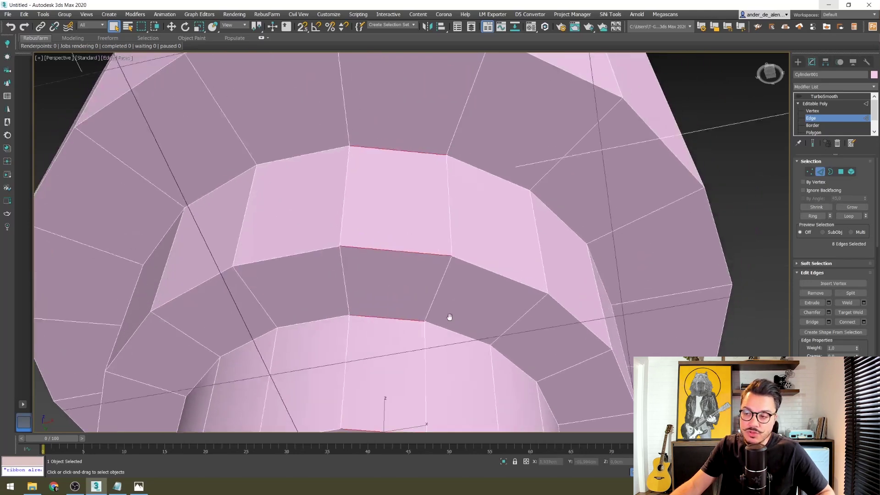
scroll(439, 265, "down", 3)
scroll(436, 275, "up", 3)
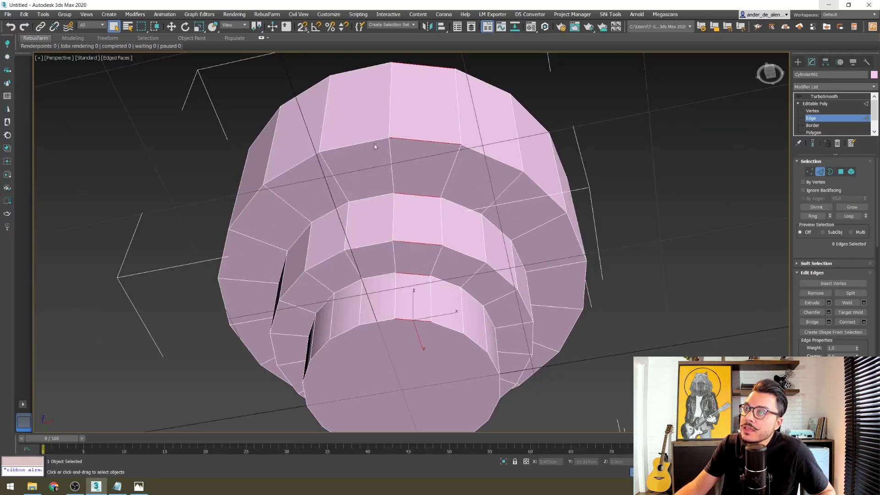
Grow the picked edges into full horizontal loops, 127 edges in total.
left_click(851, 217)
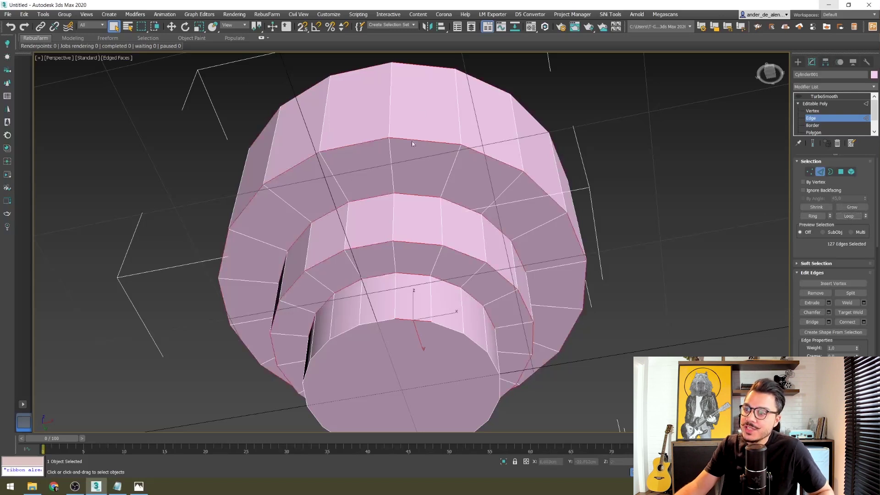
middle_click_drag(449, 334, 406, 282, "alt")
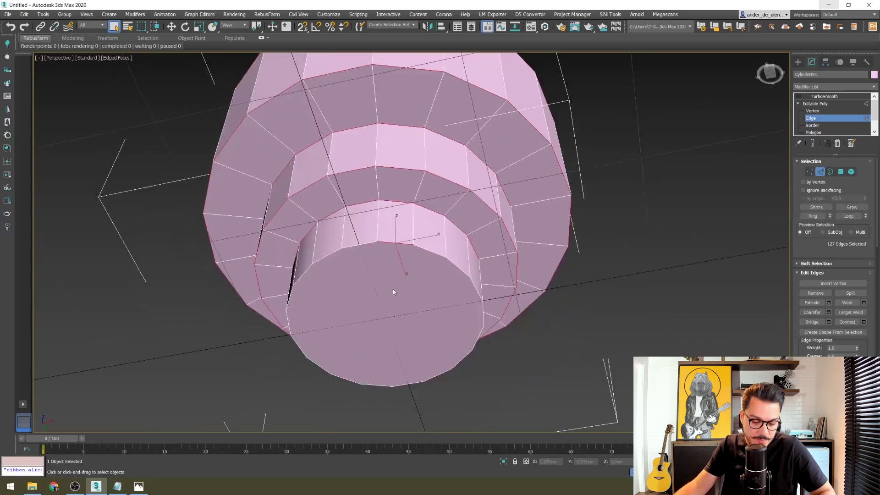
key("t")
key("f")
mouse_move(424, 279)
middle_mouse_down()
mouse_move(411, 256)
mouse_move(526, 242)
middle_mouse_up()
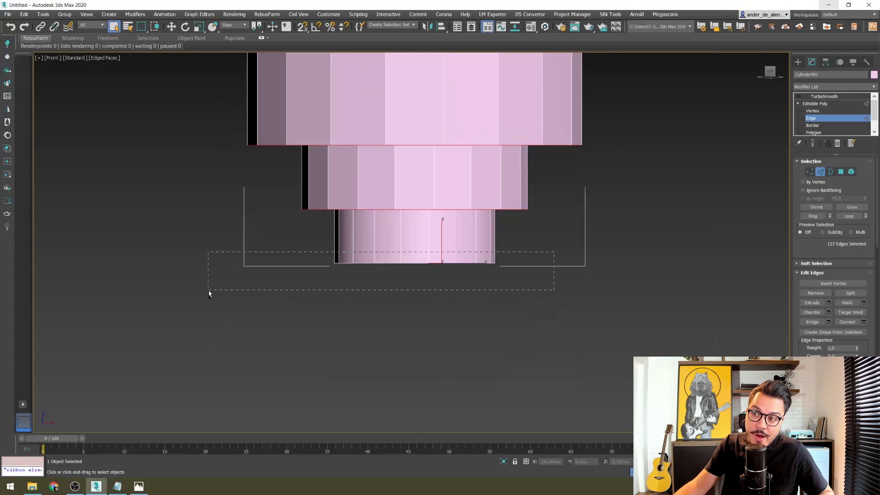
Add the base's edges to the selection and remove its vertical edges.
left_click_drag(208, 291, 209, 290, "ctrl")
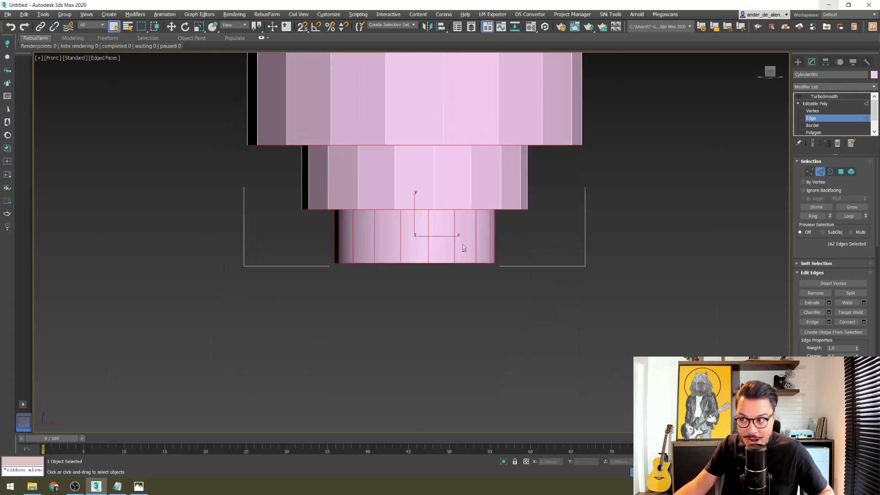
left_click_drag(244, 236, 245, 235, "alt")
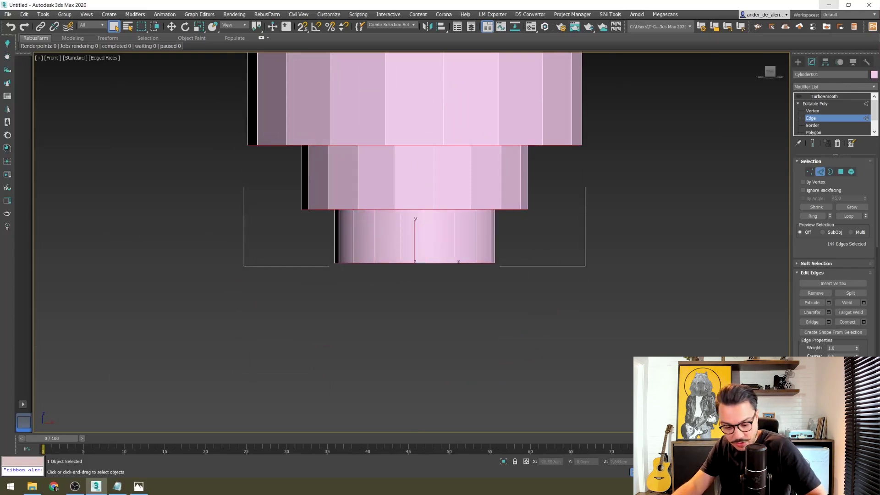
key("p")
mouse_move(232, 192)
middle_mouse_down("alt")
mouse_move(365, 222)
mouse_move(340, 159)
middle_mouse_up("alt")
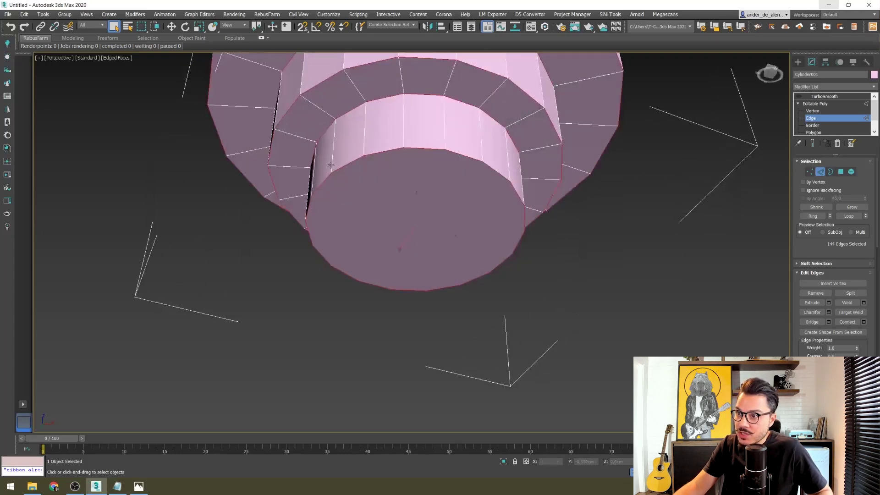
mouse_move(500, 175)
middle_mouse_down("alt")
mouse_move(444, 287)
mouse_move(407, 180)
mouse_move(412, 236)
mouse_move(412, 215)
middle_mouse_up("alt")
In Front view, deselect the top rim edges, leaving 126 step edges selected.
key("f")
scroll(486, 170, "down", 5)
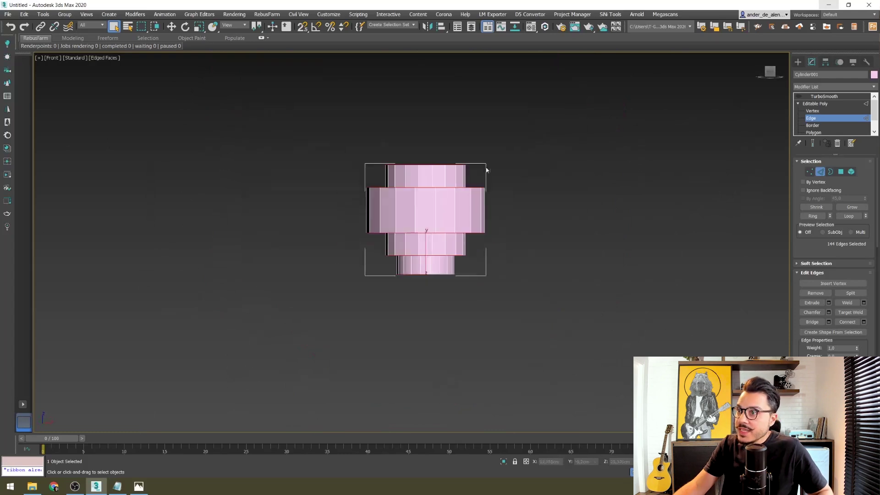
left_click_drag(333, 172, 327, 173)
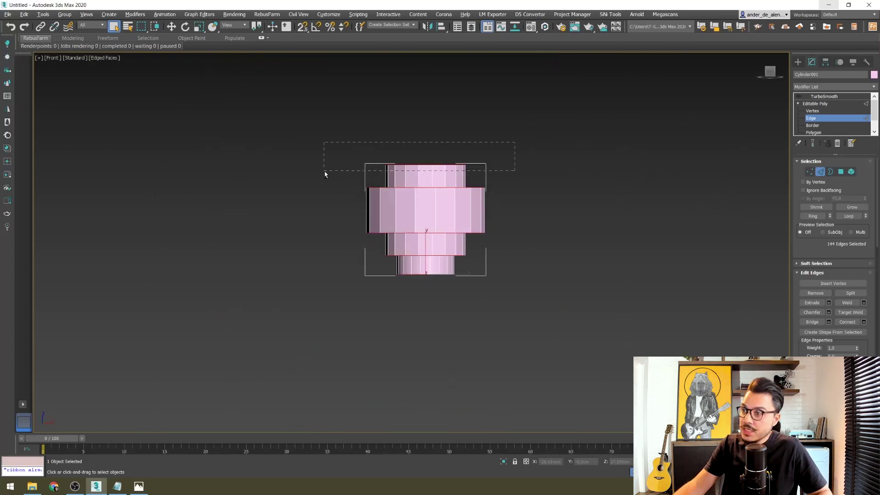
middle_click_drag(249, 200, 363, 284, "alt")
scroll(363, 285, "up", 6)
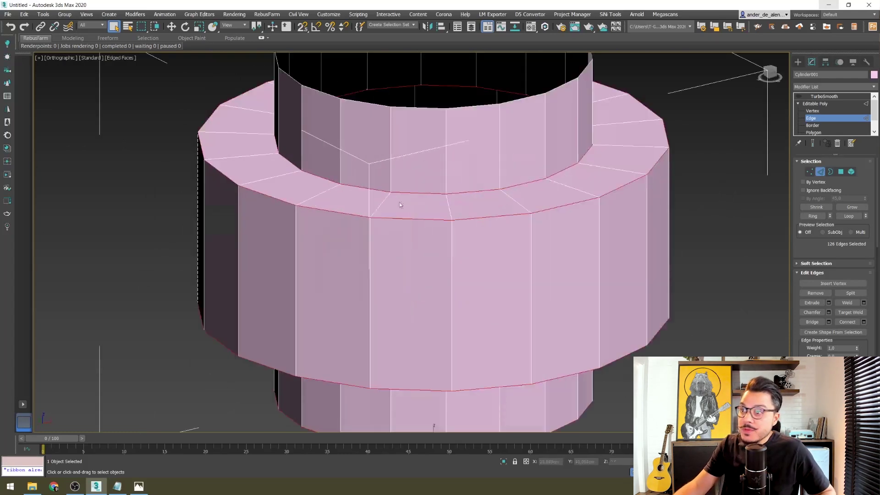
Chamfer the selected step edges by 0,5cm, producing 252 edges.
left_click(829, 313)
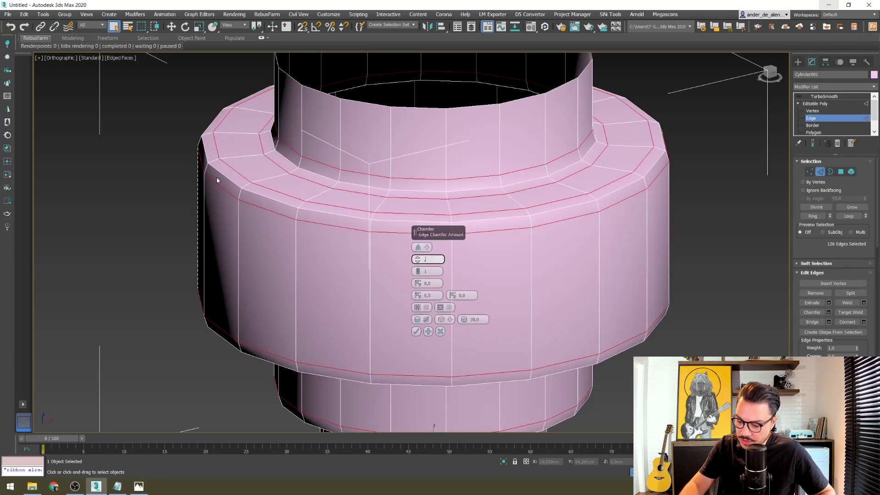
type("0,5")
key("Return")
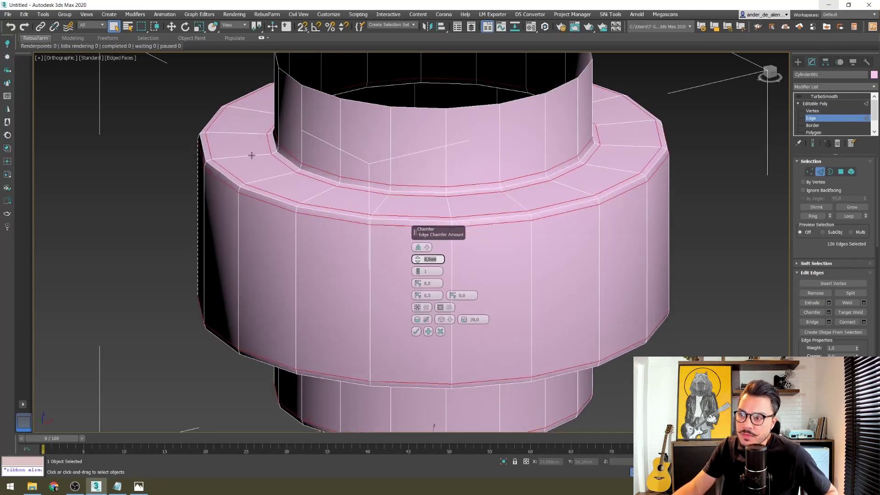
left_click(417, 334)
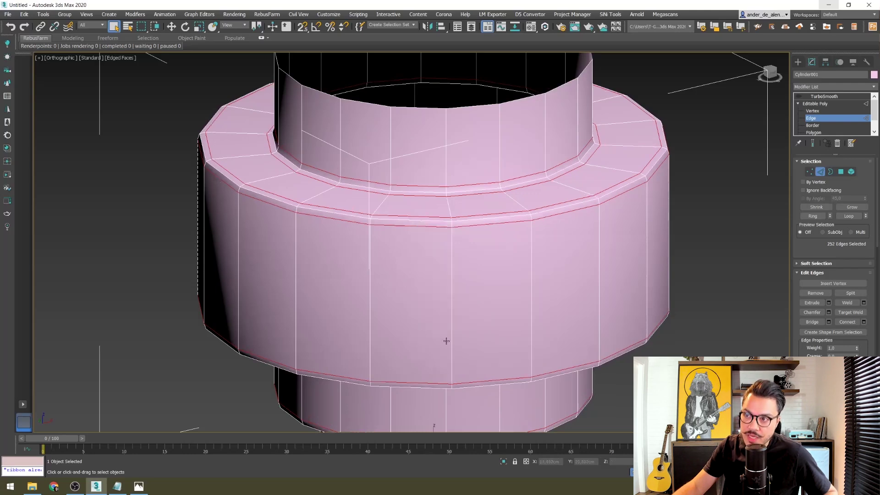
left_click(799, 61)
scroll(556, 275, "down", 5)
middle_click_drag(556, 275, 415, 224)
Re-enable TurboSmooth and compare the front view of the vase with the reference photo.
left_click(812, 62)
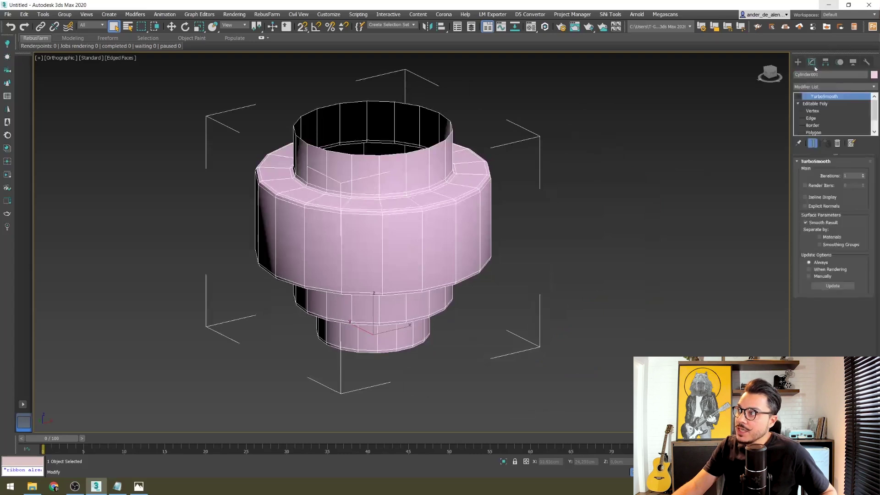
left_click(801, 99)
left_click(547, 235)
left_click(378, 264)
key("F4")
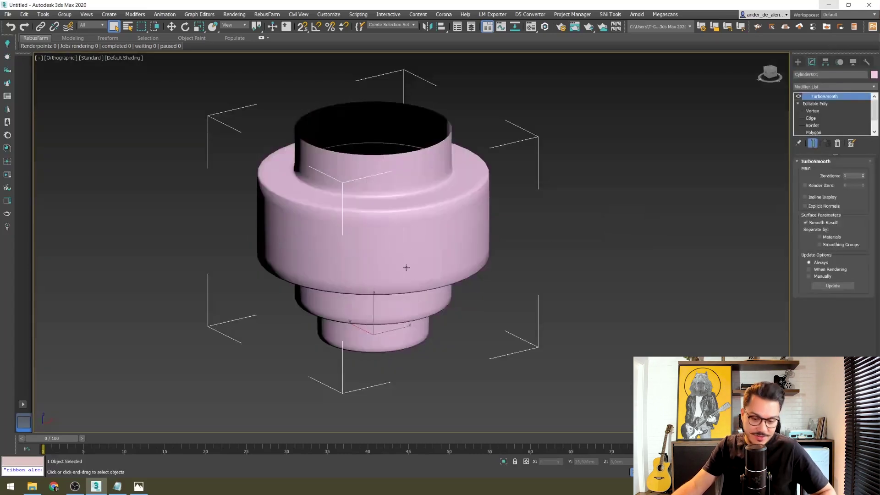
key("f")
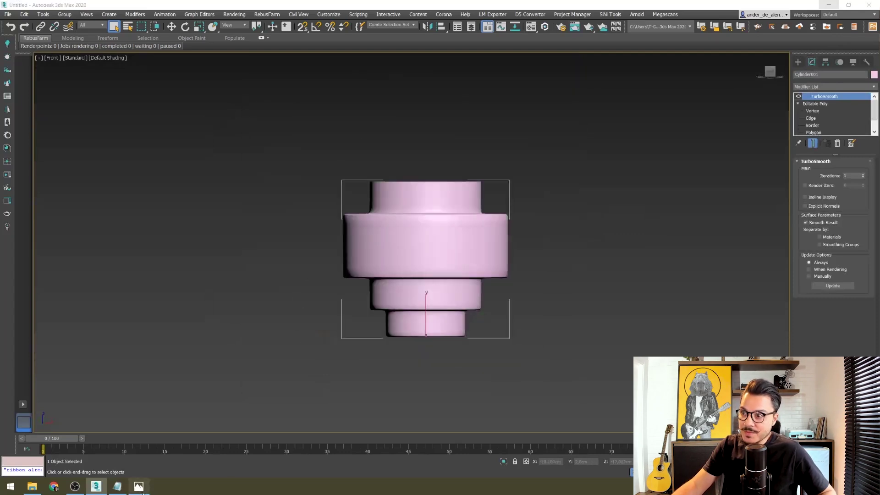
left_click(140, 487)
left_click(832, 7)
Set TurboSmooth iterations to 10, accept the warning, then settle on 2 iterations.
middle_click_drag(465, 229, 429, 249, "alt")
scroll(429, 249, "up", 3)
key("F4")
scroll(294, 209, "up", 4)
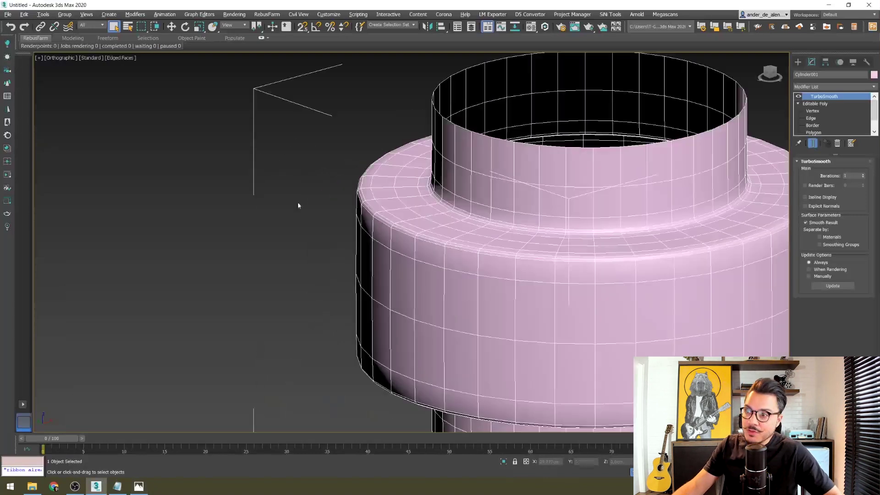
scroll(370, 212, "down", 4)
scroll(364, 213, "down", 4)
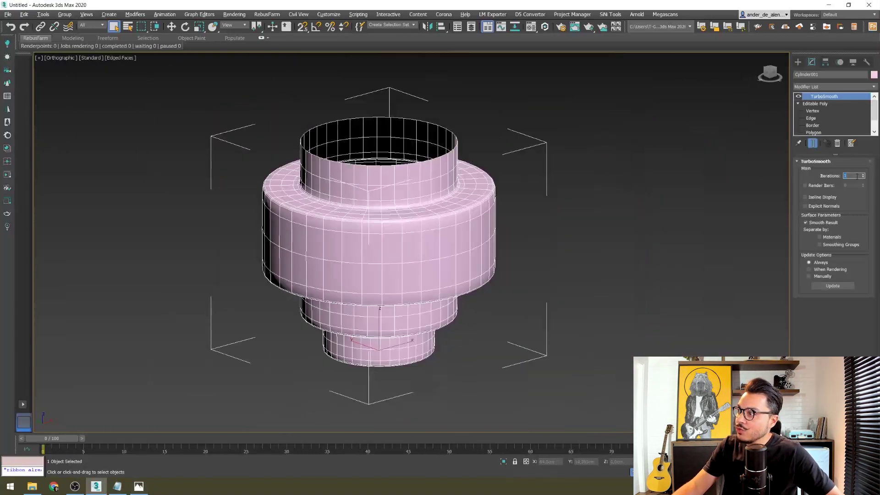
type("10")
key("Return")
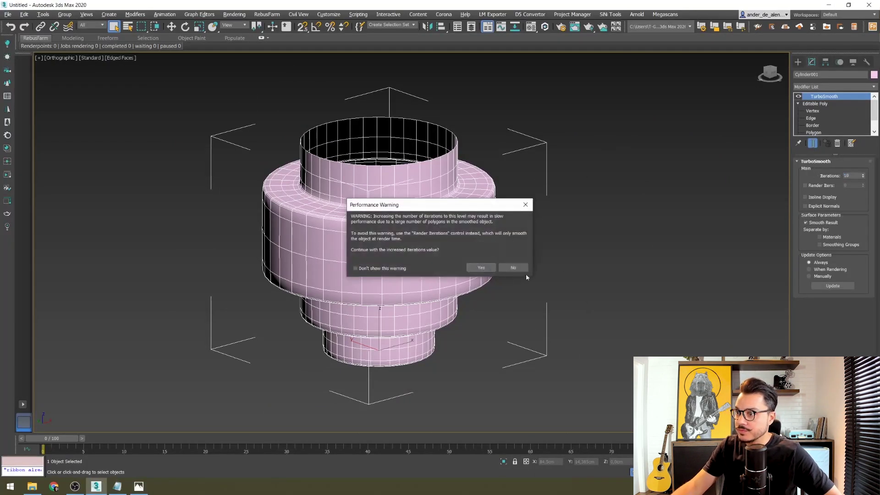
left_click(481, 268)
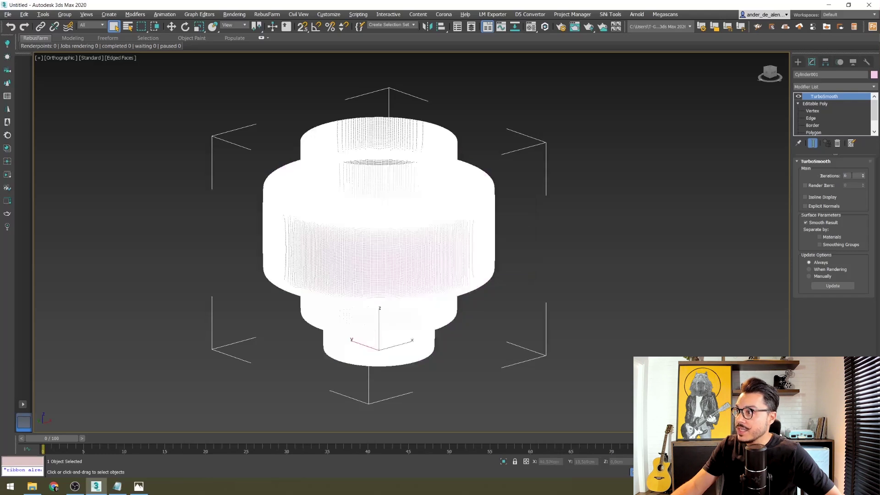
type("2")
key("Return")
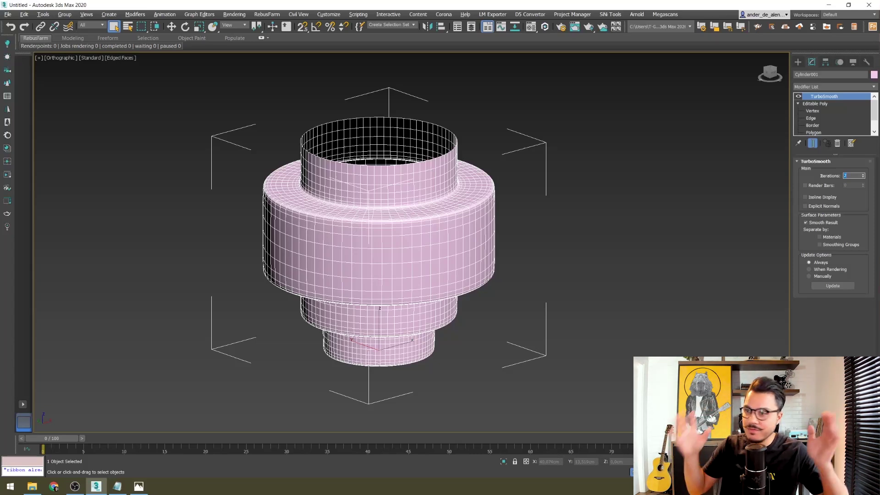
Inspect the smoothed vase from the side and down into its opening.
left_click(590, 210)
key("F3")
key("F3")
scroll(522, 213, "down", 3)
left_click(486, 219)
key("z")
mouse_move(443, 239)
middle_mouse_down("alt")
mouse_move(418, 216)
mouse_move(435, 232)
mouse_move(477, 180)
mouse_move(509, 285)
mouse_move(496, 251)
mouse_move(509, 244)
middle_mouse_up("alt")
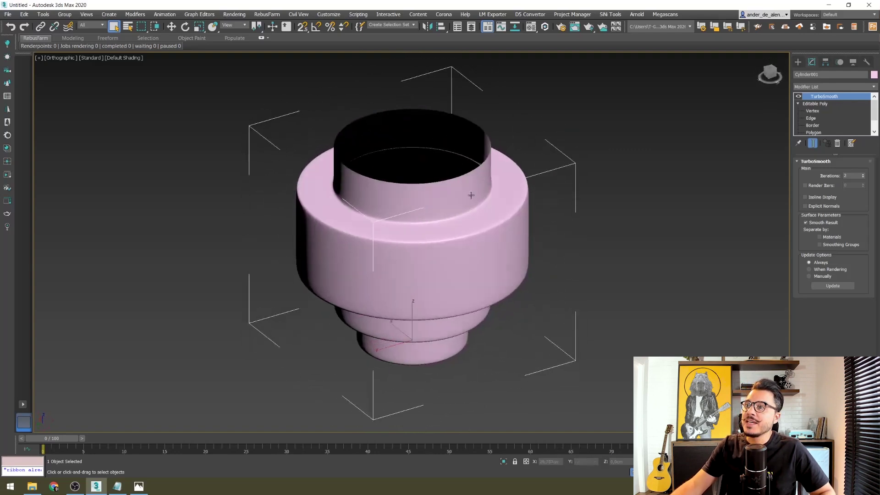
scroll(470, 199, "up", 3)
middle_click_drag(469, 198, 450, 85, "alt")
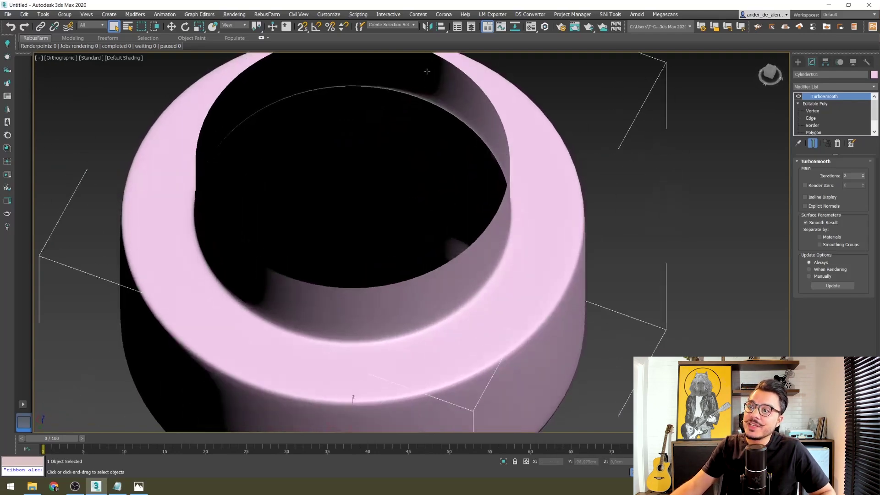
middle_click_drag(379, 154, 491, 285, "alt")
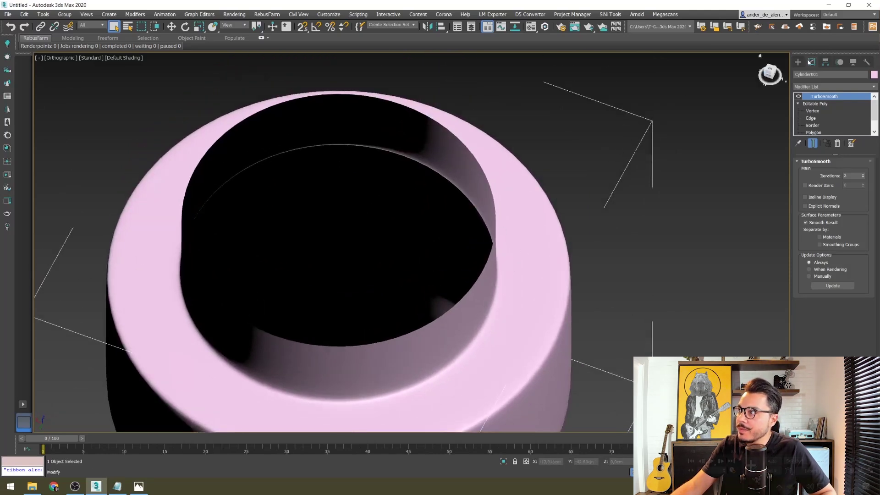
Add a Shell modifier to the vase.
left_click(809, 87)
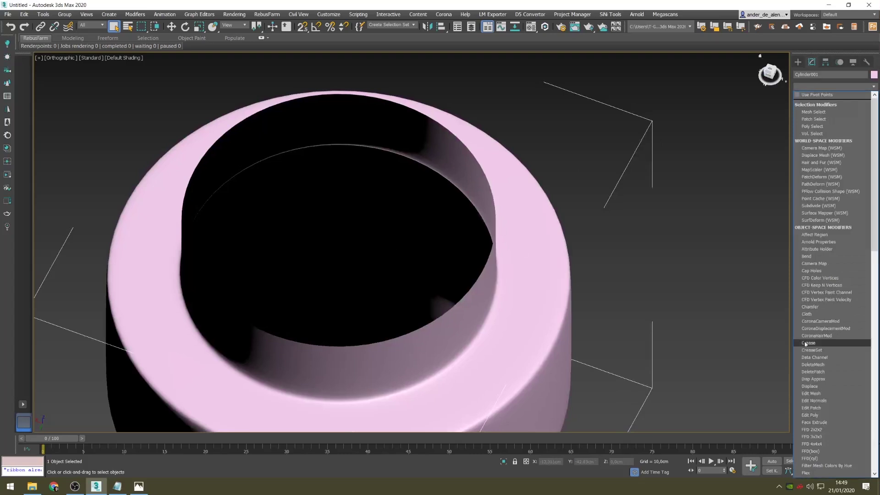
type("shell")
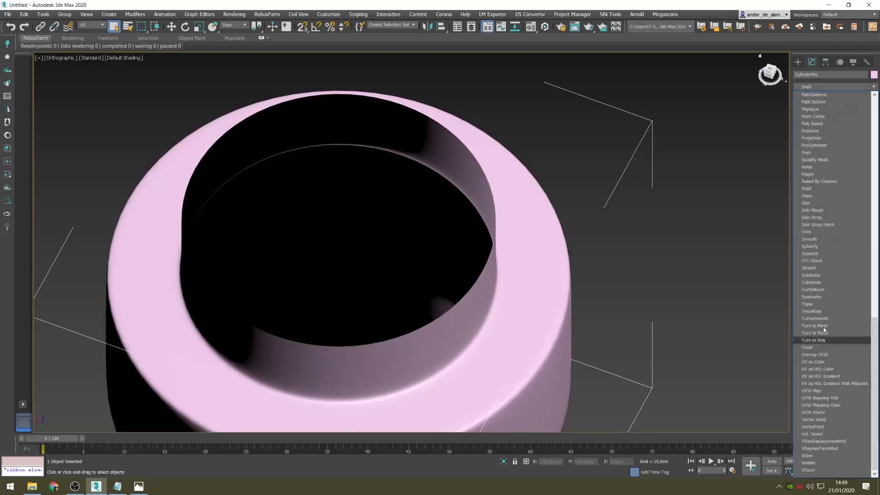
left_click(810, 189)
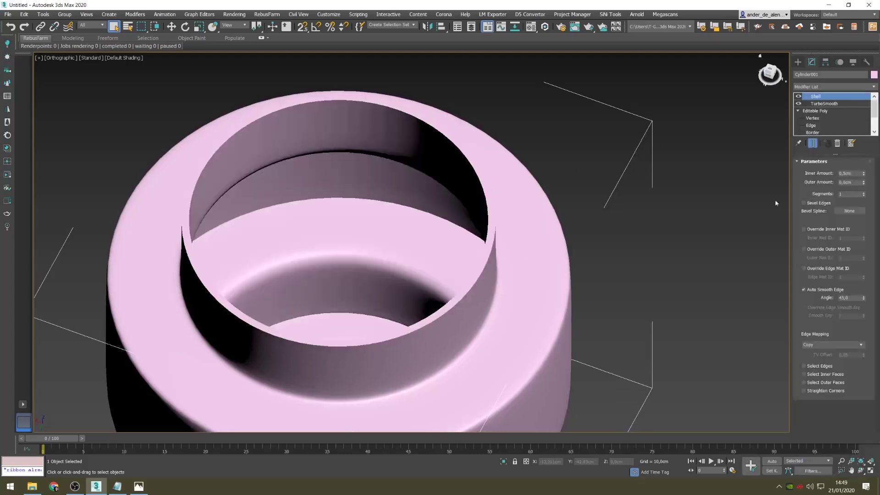
scroll(418, 266, "down", 4)
middle_click_drag(393, 293, 399, 267, "alt")
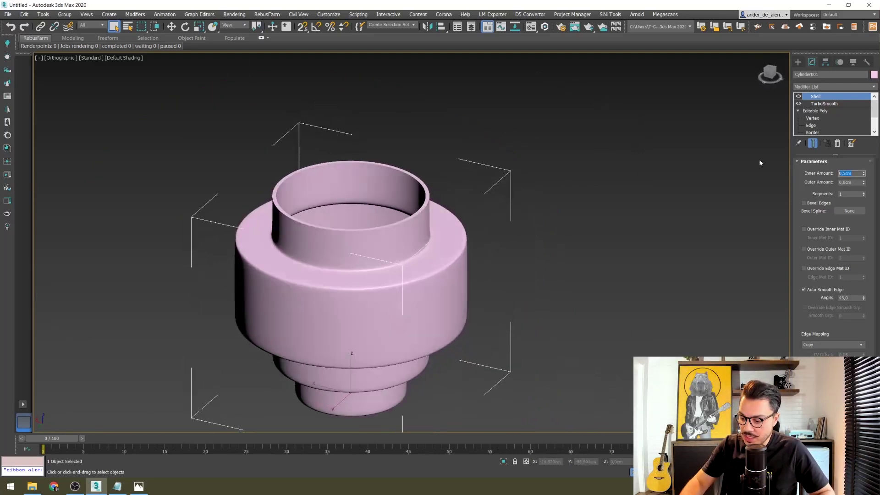
Set the Shell's inner amount to 0 and outer amount to 1,0cm.
type("0")
key("Return")
key("Tab")
type("1")
key("Return")
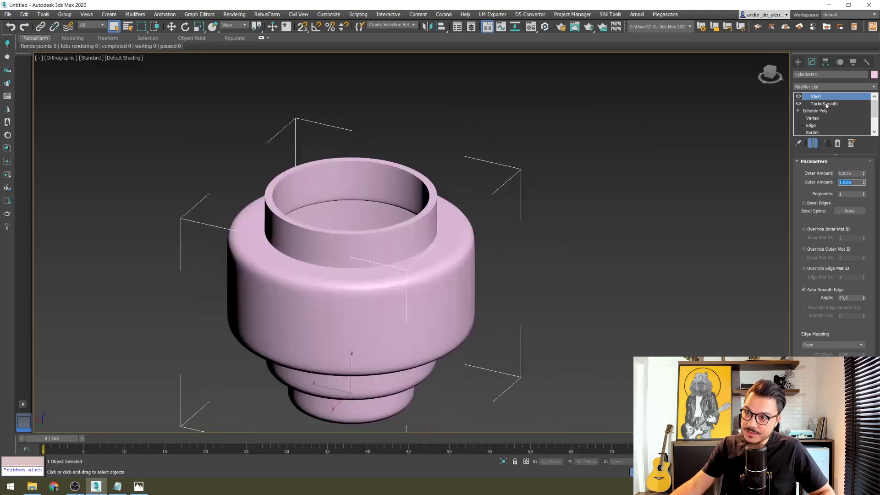
scroll(503, 262, "up", 5)
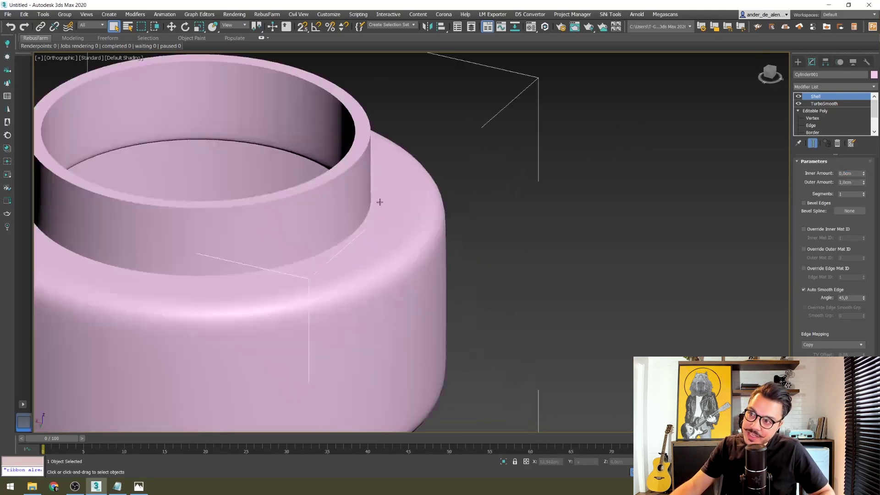
scroll(366, 229, "down", 1)
scroll(476, 260, "down", 2)
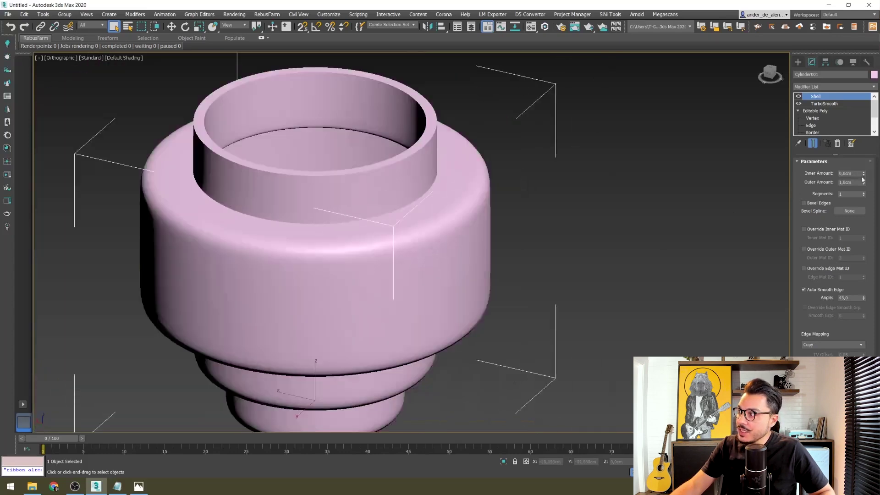
Change the Shell to outer amount 0 and inner amount 0,5cm.
double_click(856, 184)
type("0")
key("Return")
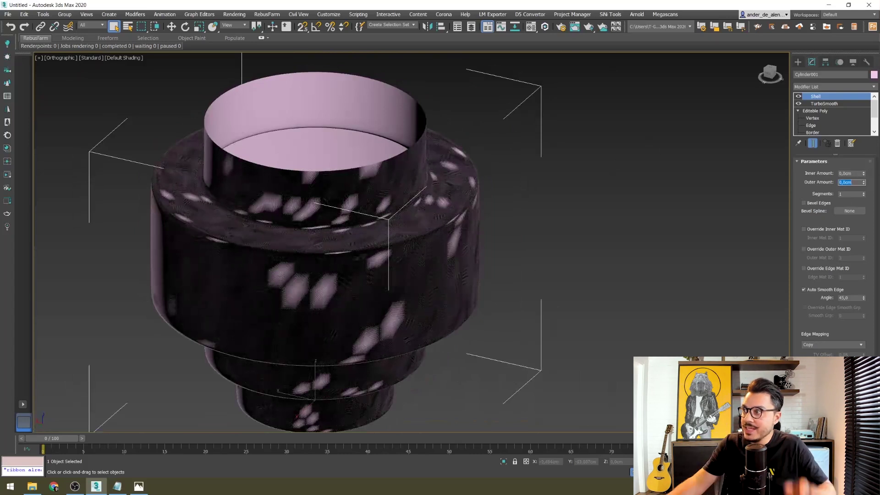
double_click(855, 174)
type("0,5")
key("Return")
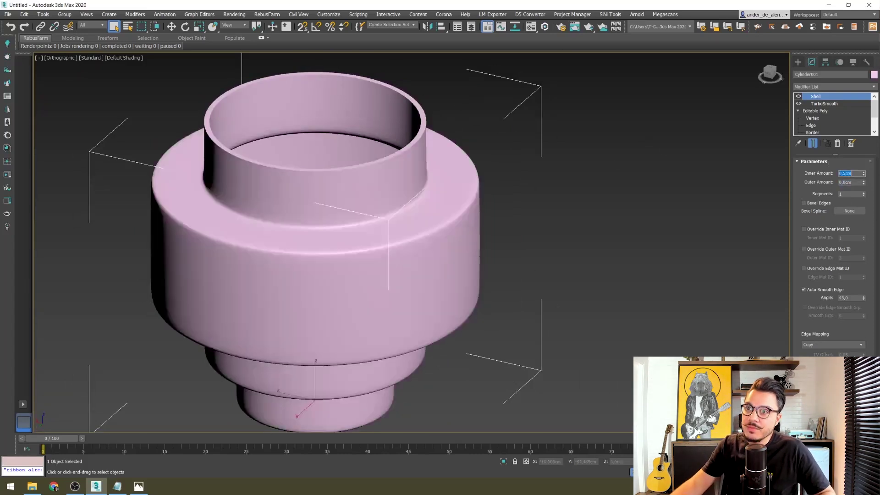
scroll(275, 197, "down", 2)
scroll(294, 196, "down", 4)
mouse_move(294, 196)
middle_mouse_down("alt")
mouse_move(275, 243)
mouse_move(338, 165)
mouse_move(340, 209)
mouse_move(413, 188)
mouse_move(374, 236)
middle_mouse_up("alt")
scroll(413, 188, "up", 2)
Collapse the vase to a single Editable Poly and compare it with the reference photo.
right_click(374, 236)
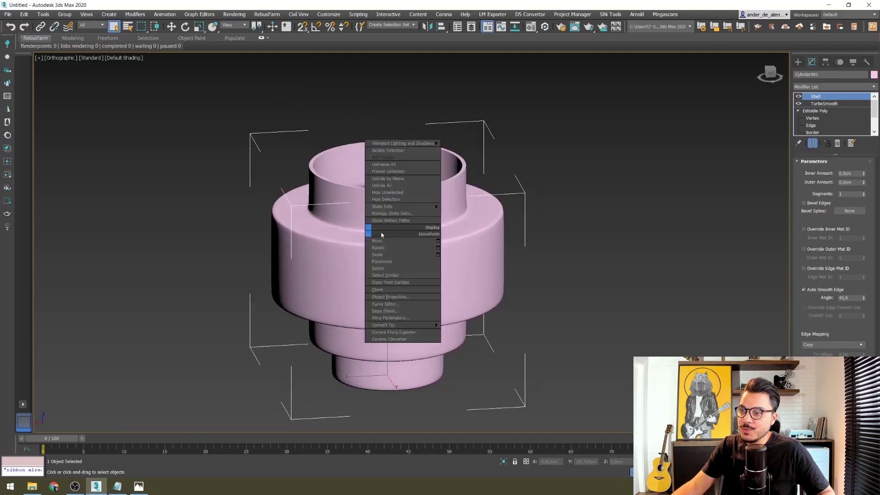
mouse_move(389, 325)
left_click(456, 333)
left_click(402, 279)
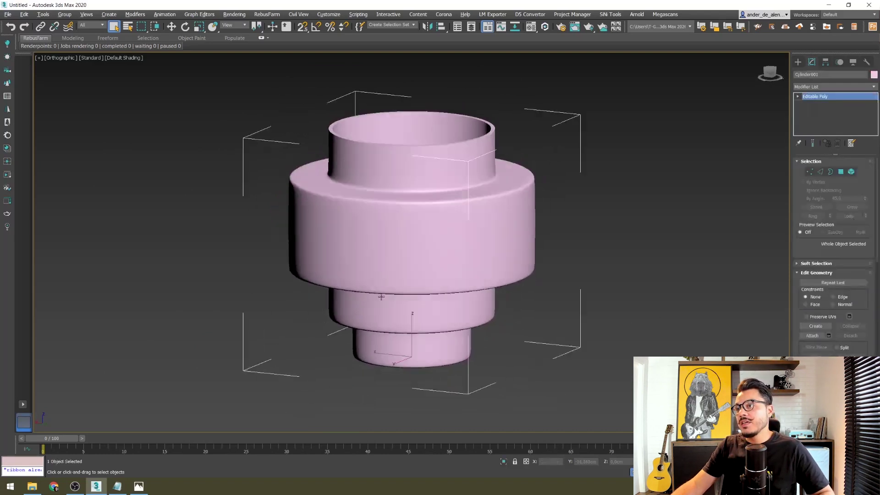
left_click(139, 486)
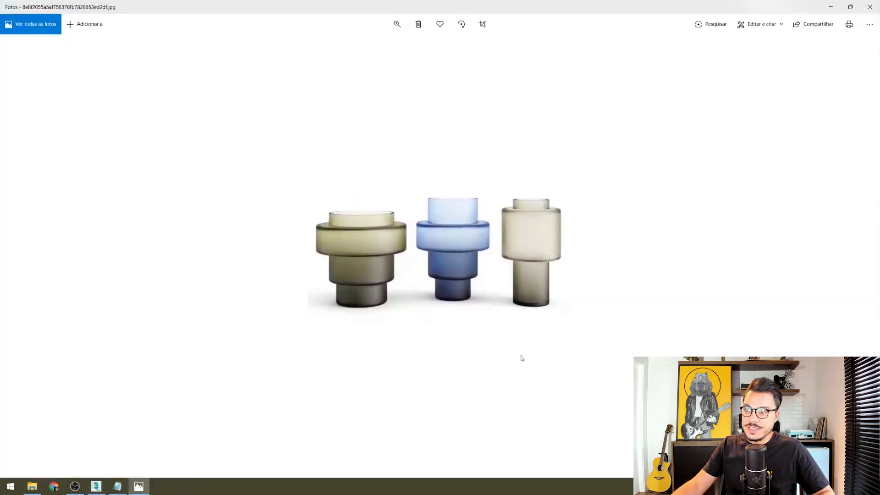
left_click(831, 7)
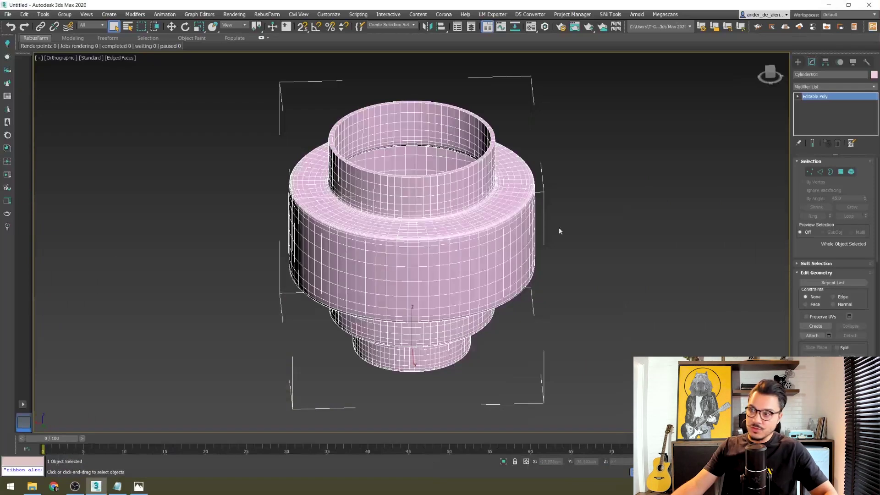
Frame the vase in Front view with wireframe off and orbit to look down at the rim.
key("F4")
left_click(642, 177)
left_click(418, 293)
key("f")
scroll(461, 267, "down", 3)
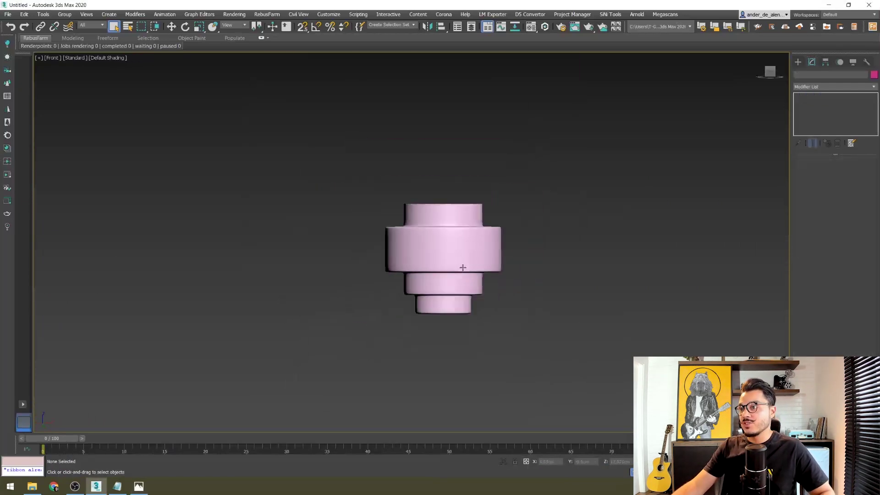
key("z")
mouse_move(429, 292)
middle_mouse_down("alt")
mouse_move(472, 317)
mouse_move(549, 277)
mouse_move(538, 271)
middle_mouse_up("alt")
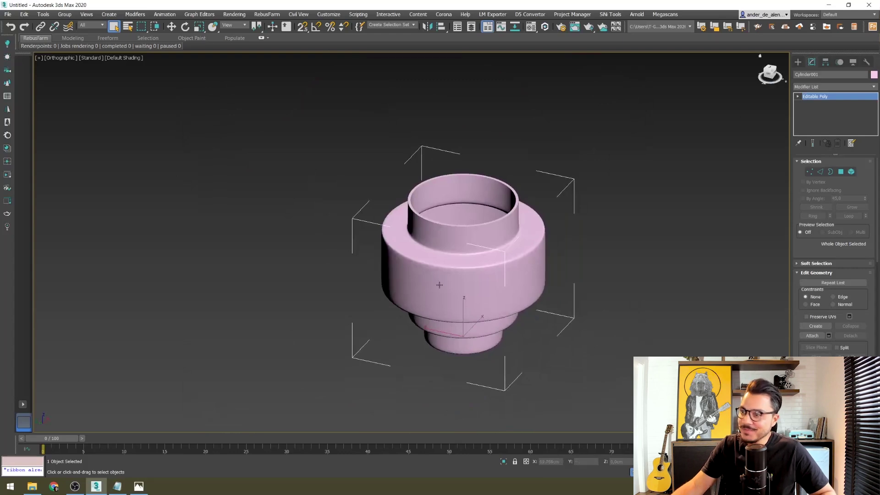
scroll(509, 230, "up", 5)
scroll(402, 237, "up", 5)
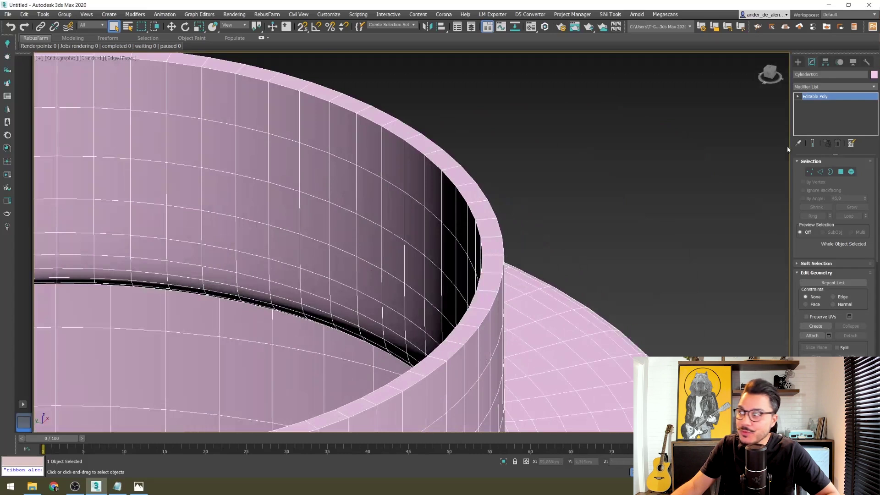
In Edge mode, select the full top-rim edge loops.
left_click(821, 172)
left_click(419, 150)
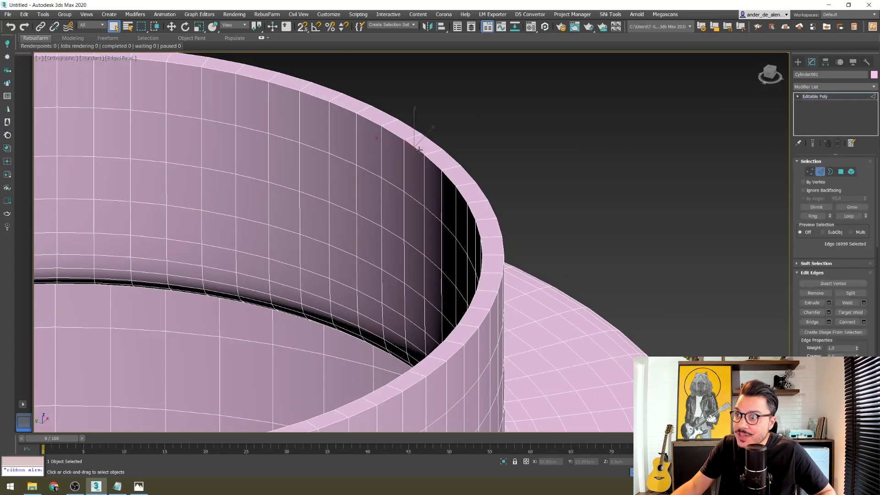
left_click(434, 149, "ctrl")
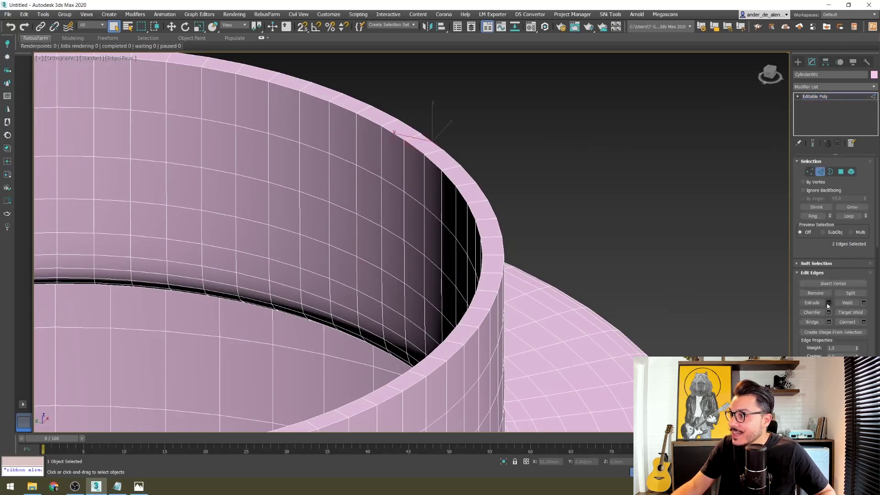
left_click(849, 216)
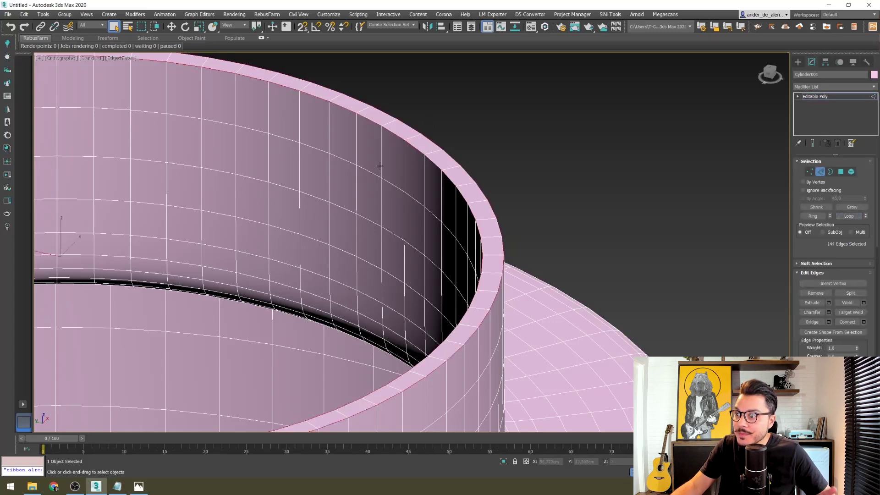
scroll(534, 296, "up", 4)
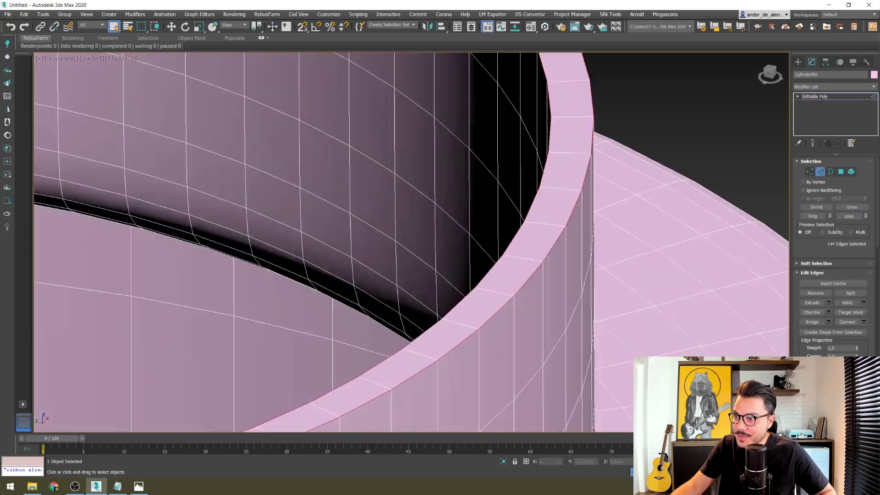
Chamfer the rim loops by 0,1cm with 3 segments and clear the selection.
left_click(829, 312)
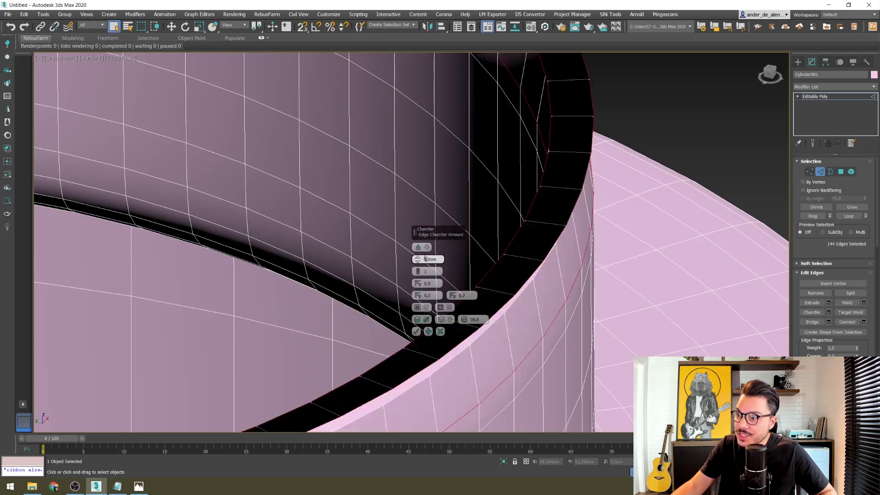
type("0,1")
key("Return")
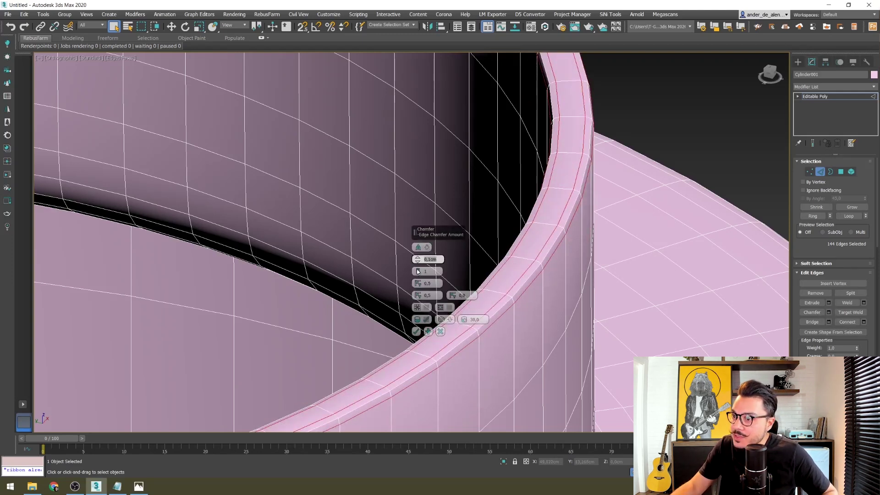
left_click_drag(418, 272, 418, 262)
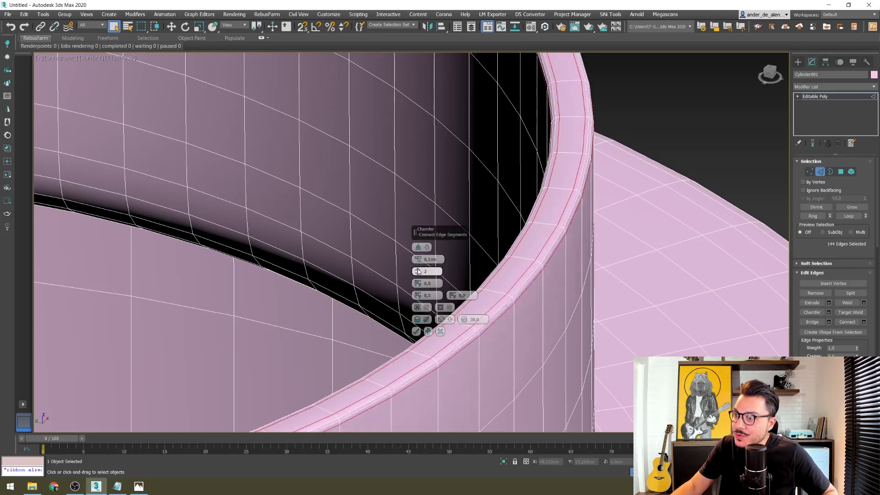
left_click(416, 331)
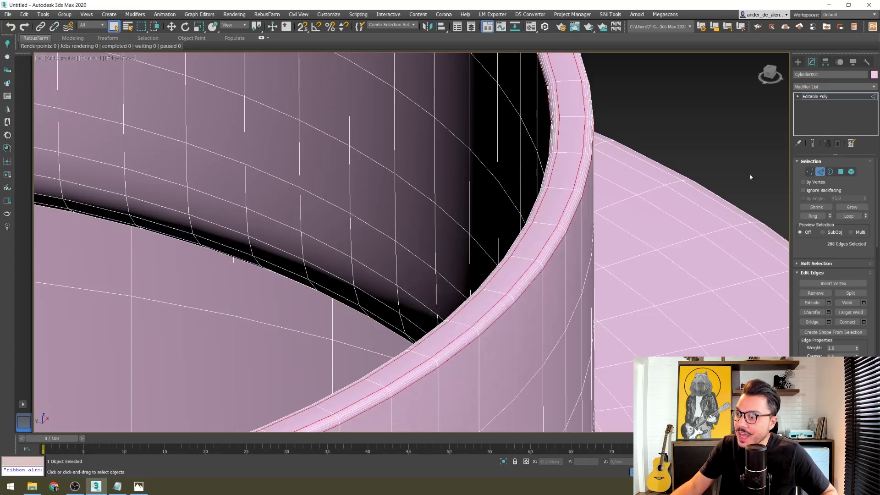
left_click(799, 62)
left_click(690, 166)
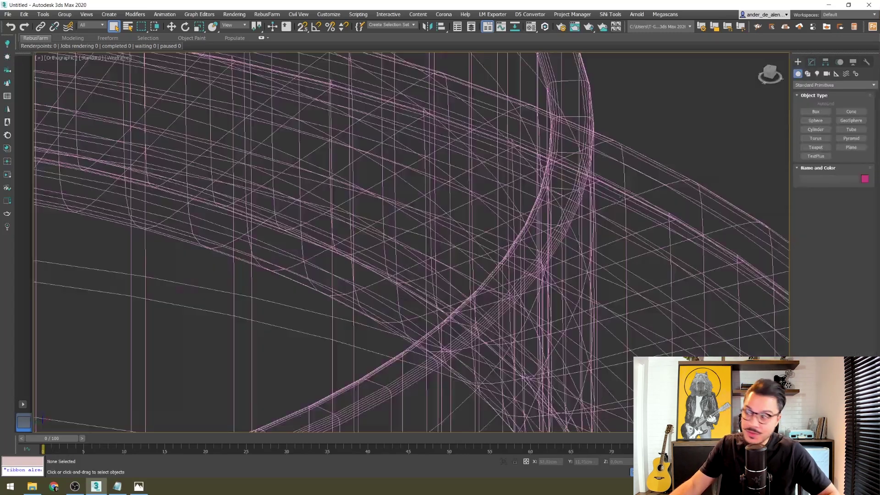
key("F4")
scroll(617, 203, "down", 10)
scroll(575, 245, "down", 3)
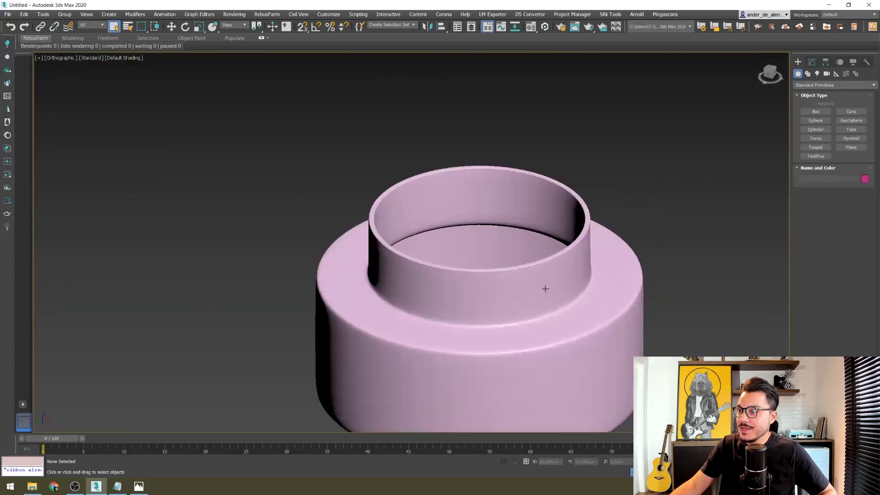
middle_click_drag(544, 288, 489, 218, "alt")
scroll(468, 256, "up", 2)
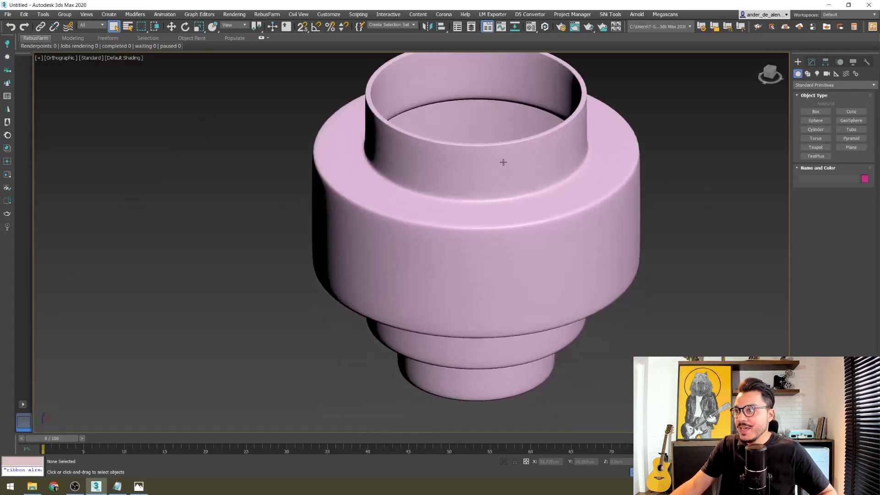
scroll(474, 270, "up", 2)
scroll(484, 259, "up", 3)
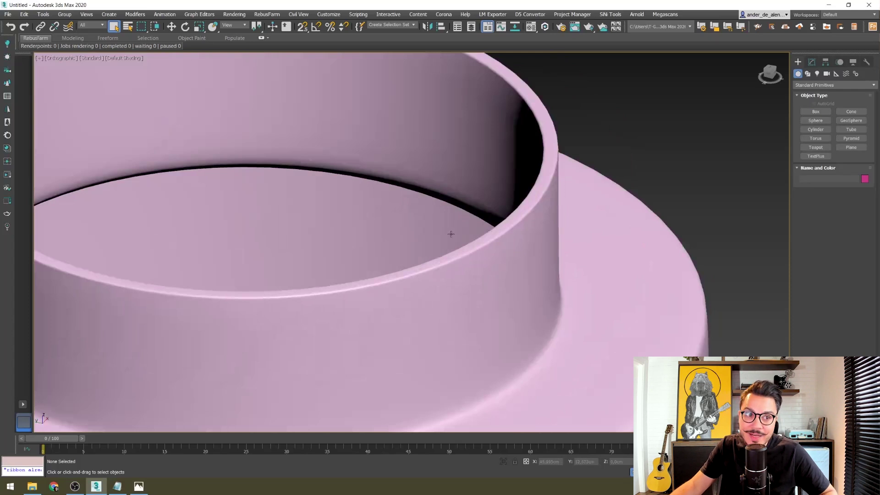
scroll(458, 243, "down", 5)
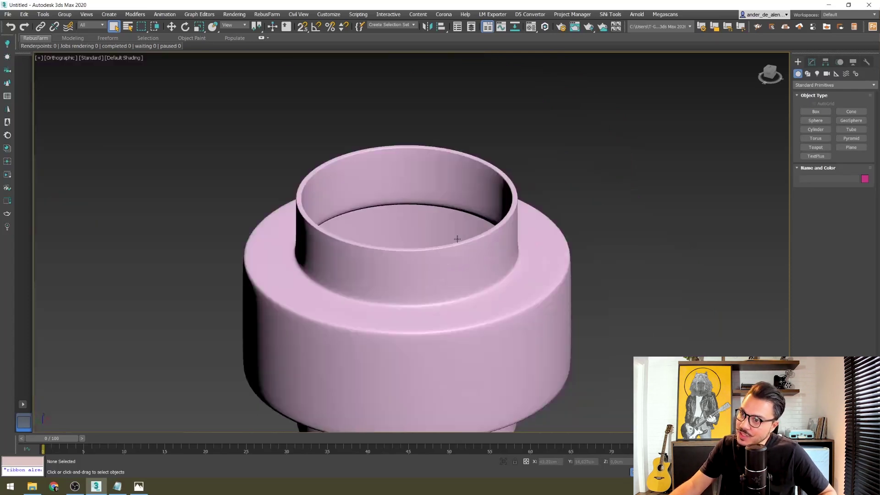
scroll(458, 239, "down", 4)
middle_click_drag(467, 305, 458, 202, "alt")
scroll(458, 202, "up", 4)
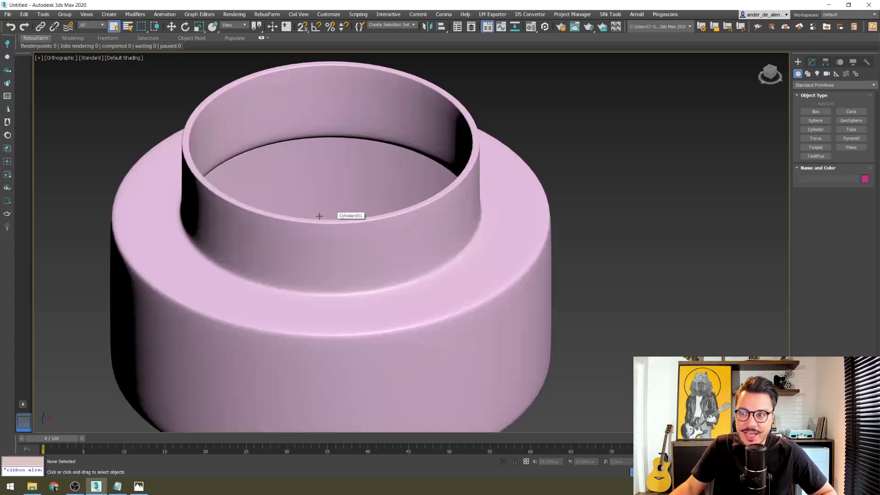
scroll(339, 217, "down", 5)
left_click(368, 284)
key("z")
mouse_move(367, 284)
middle_mouse_down("alt")
mouse_move(334, 246)
mouse_move(349, 266)
mouse_move(391, 261)
middle_mouse_up("alt")
left_click(609, 232)
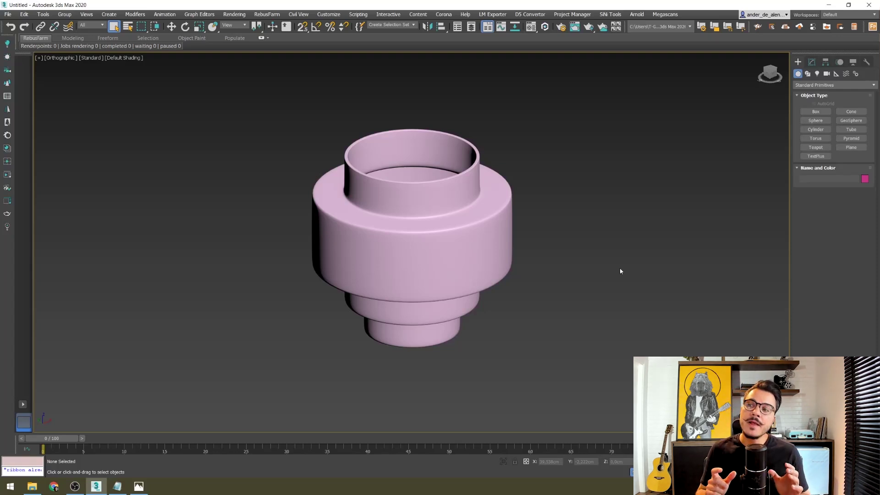
key("f")
scroll(591, 278, "down", 3)
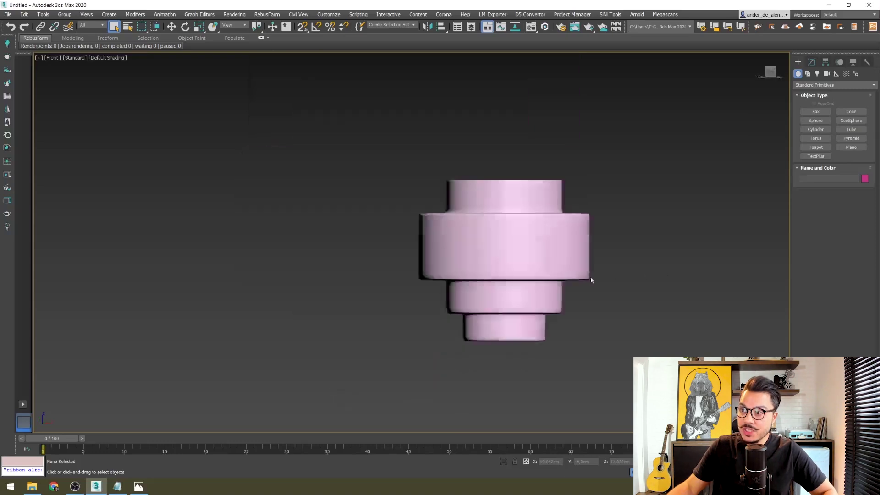
middle_click_drag(591, 279, 645, 263, "alt")
key("z")
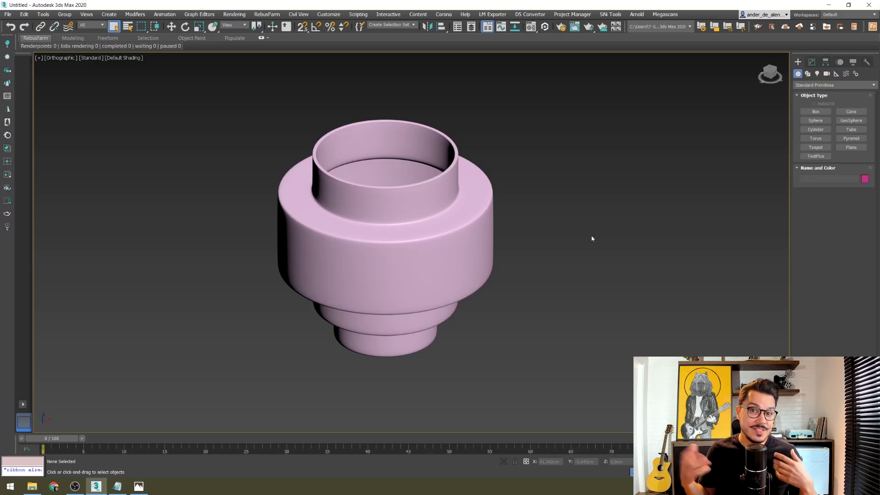
scroll(437, 315, "down", 5)
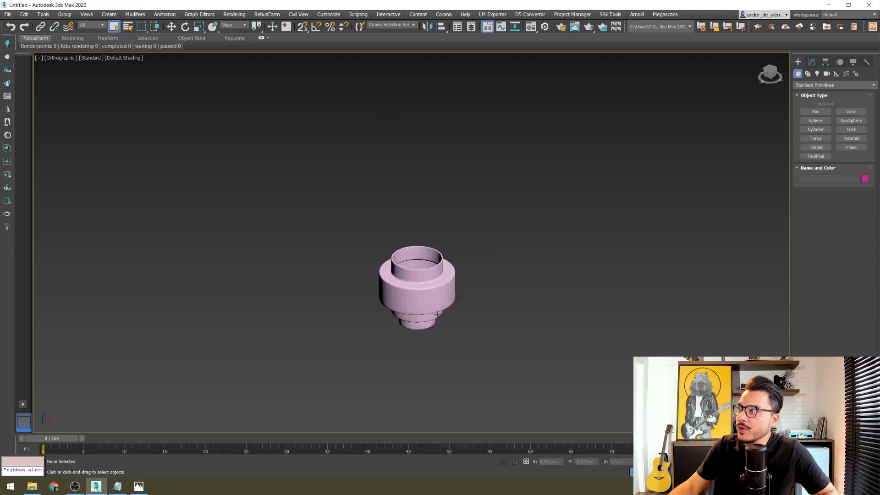
scroll(448, 333, "up", 3)
left_click(454, 280)
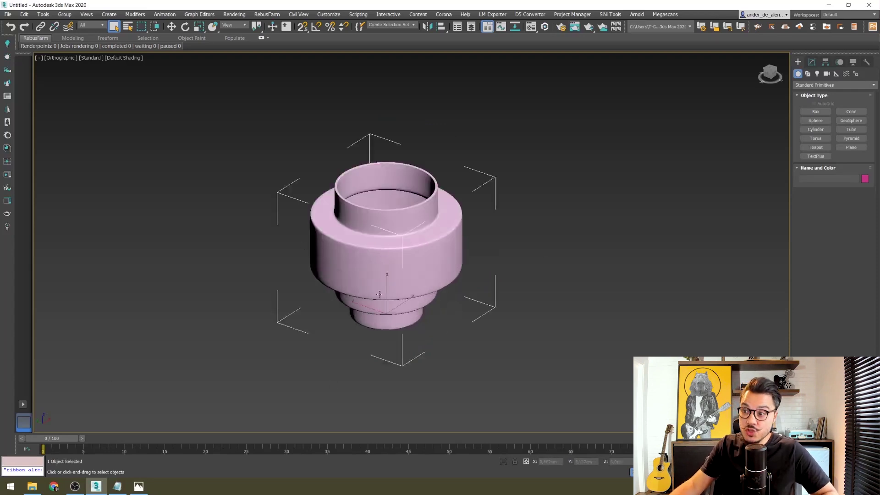
key("z")
left_click(645, 295)
scroll(418, 262, "up", 2)
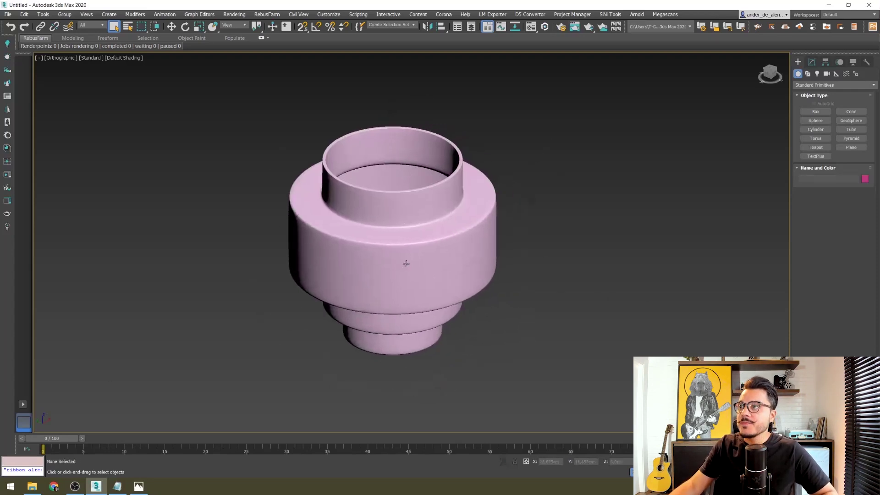
scroll(408, 266, "up", 2)
scroll(408, 269, "up", 1)
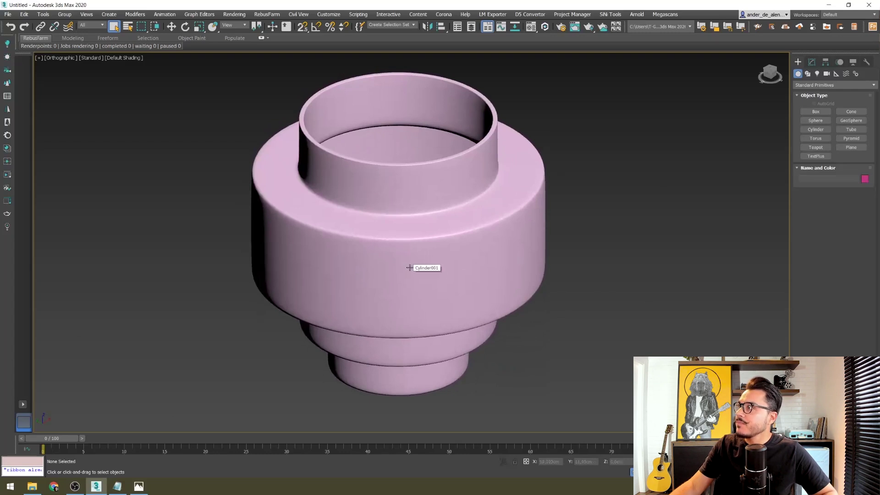
middle_click_drag(446, 223, 489, 246)
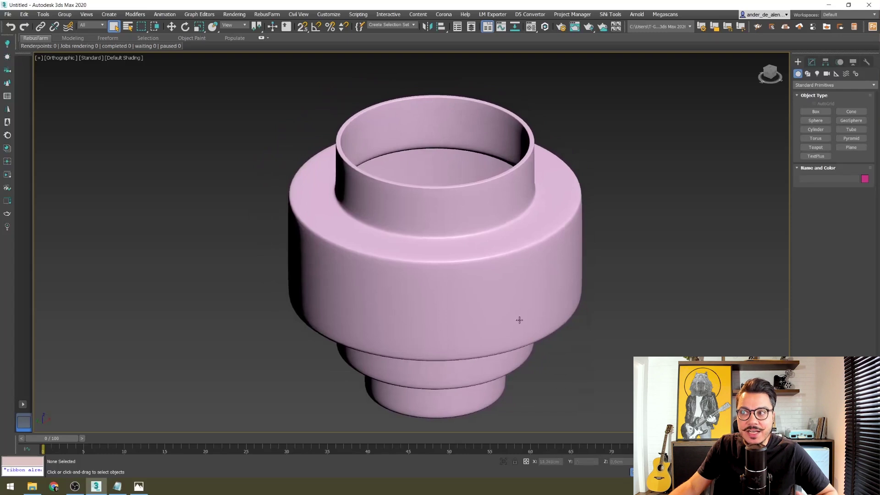